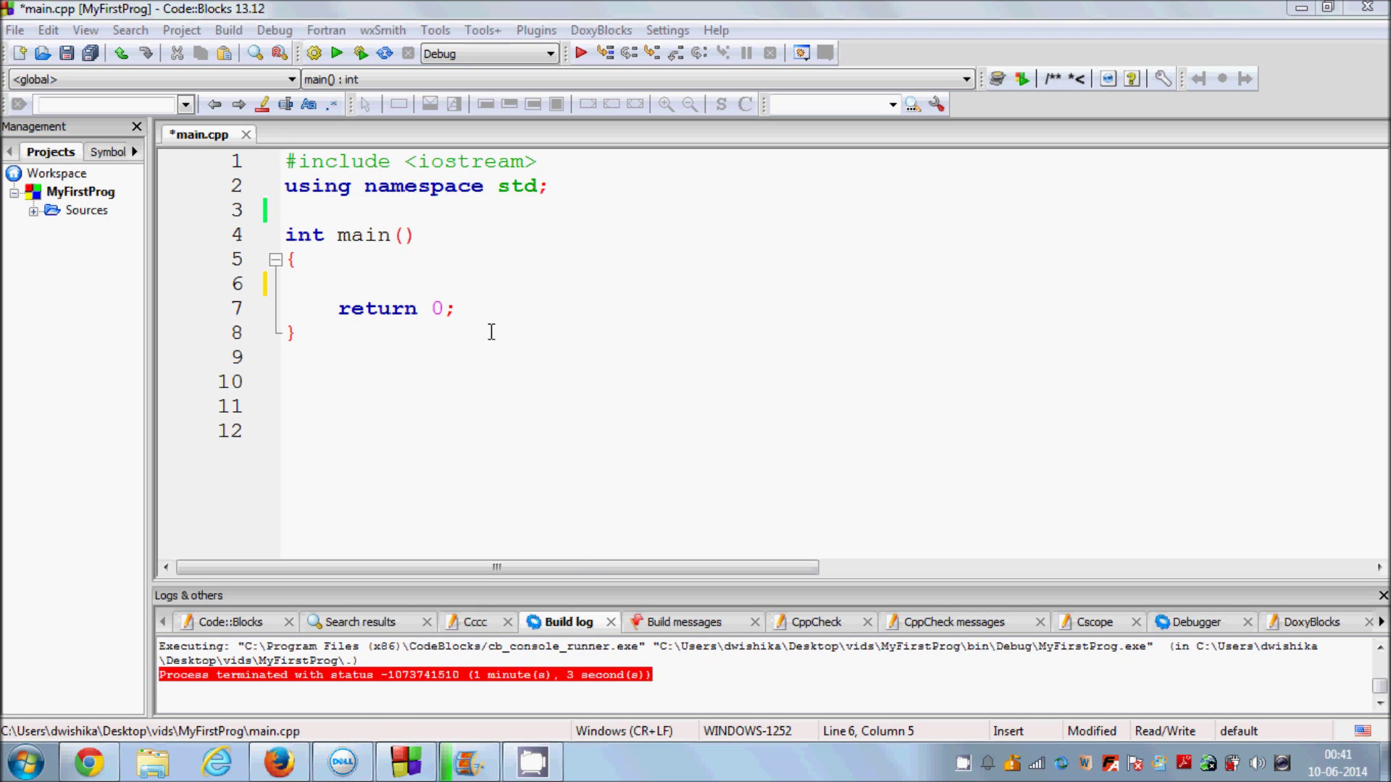
Step: Declare int myArray[6]={465,678,456,674,234,456}; on line 6, removing the stray 5 from the name
left_click(413, 289)
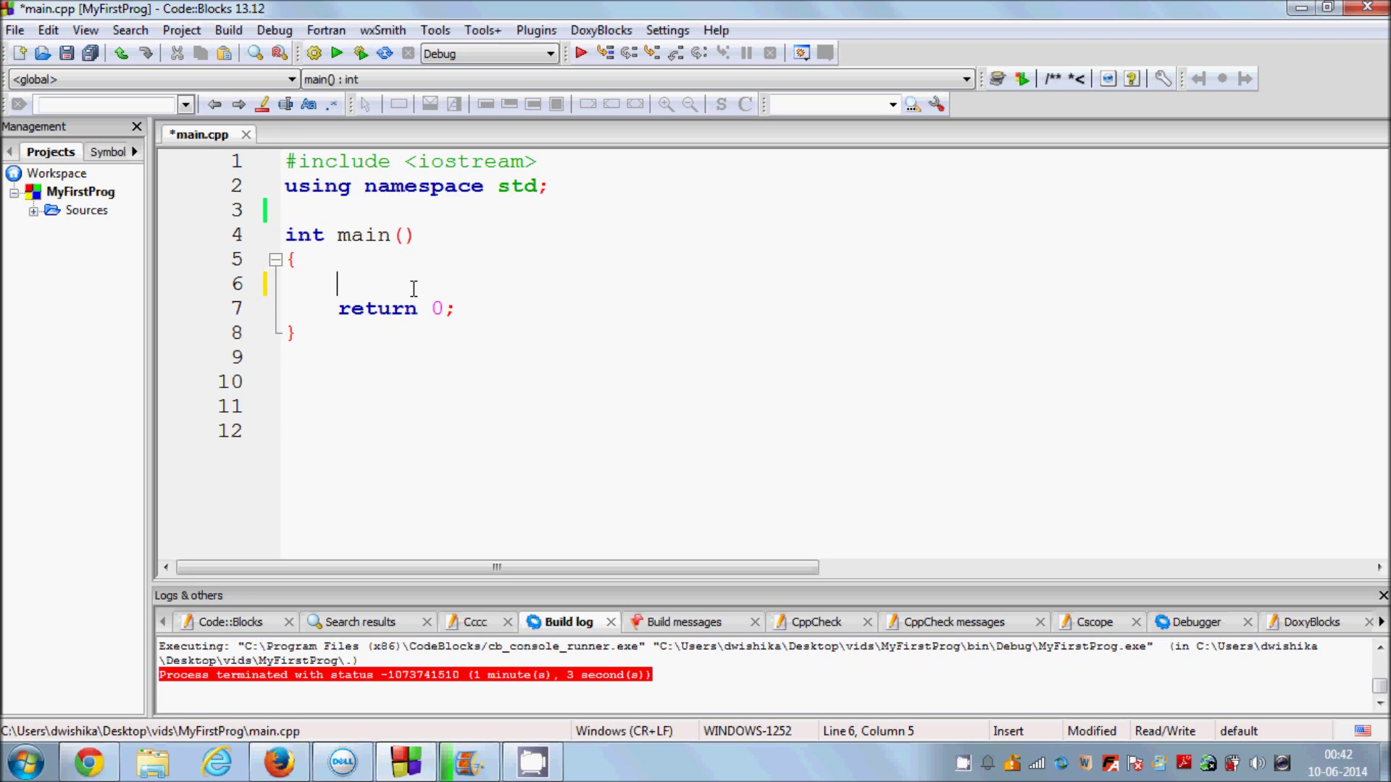
type("int ")
type("my")
type("Arra")
type("y")
type("[")
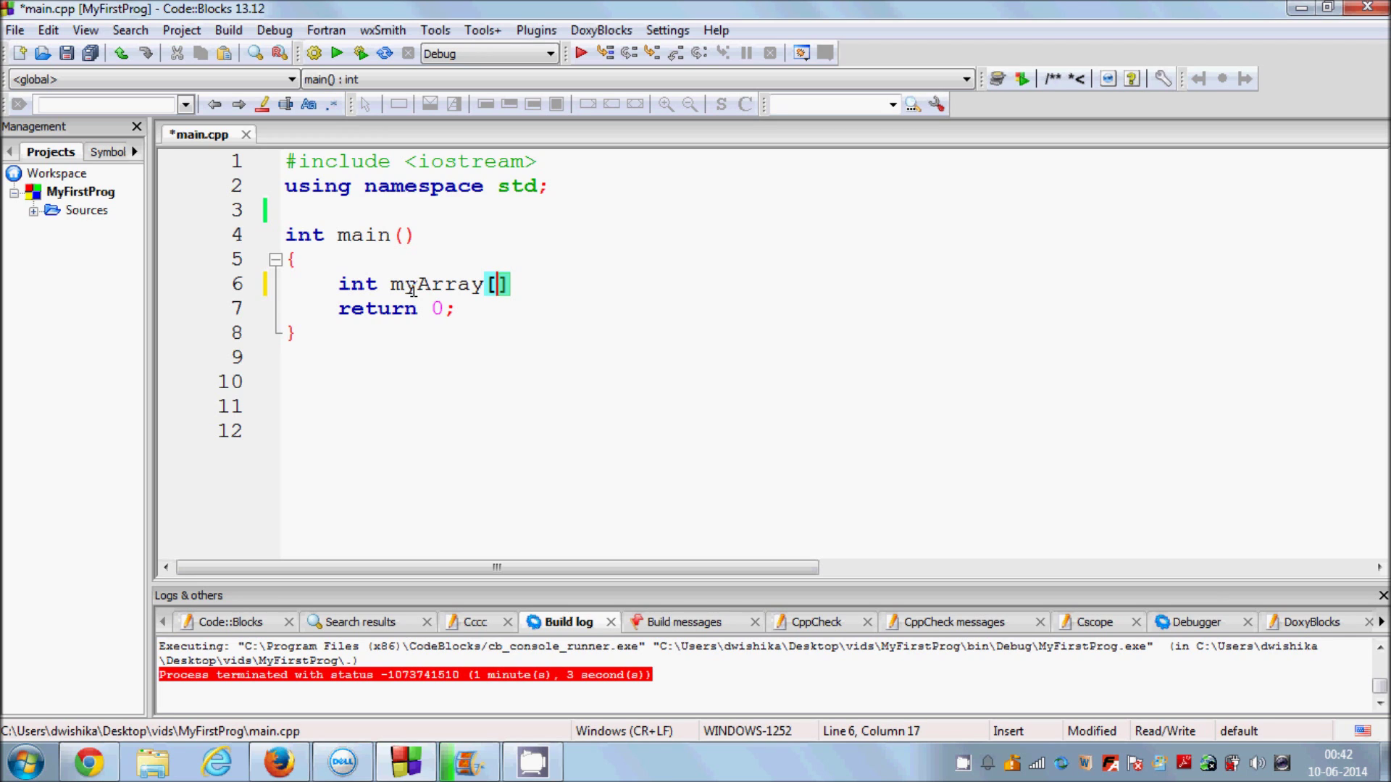
type("6]")
type("=")
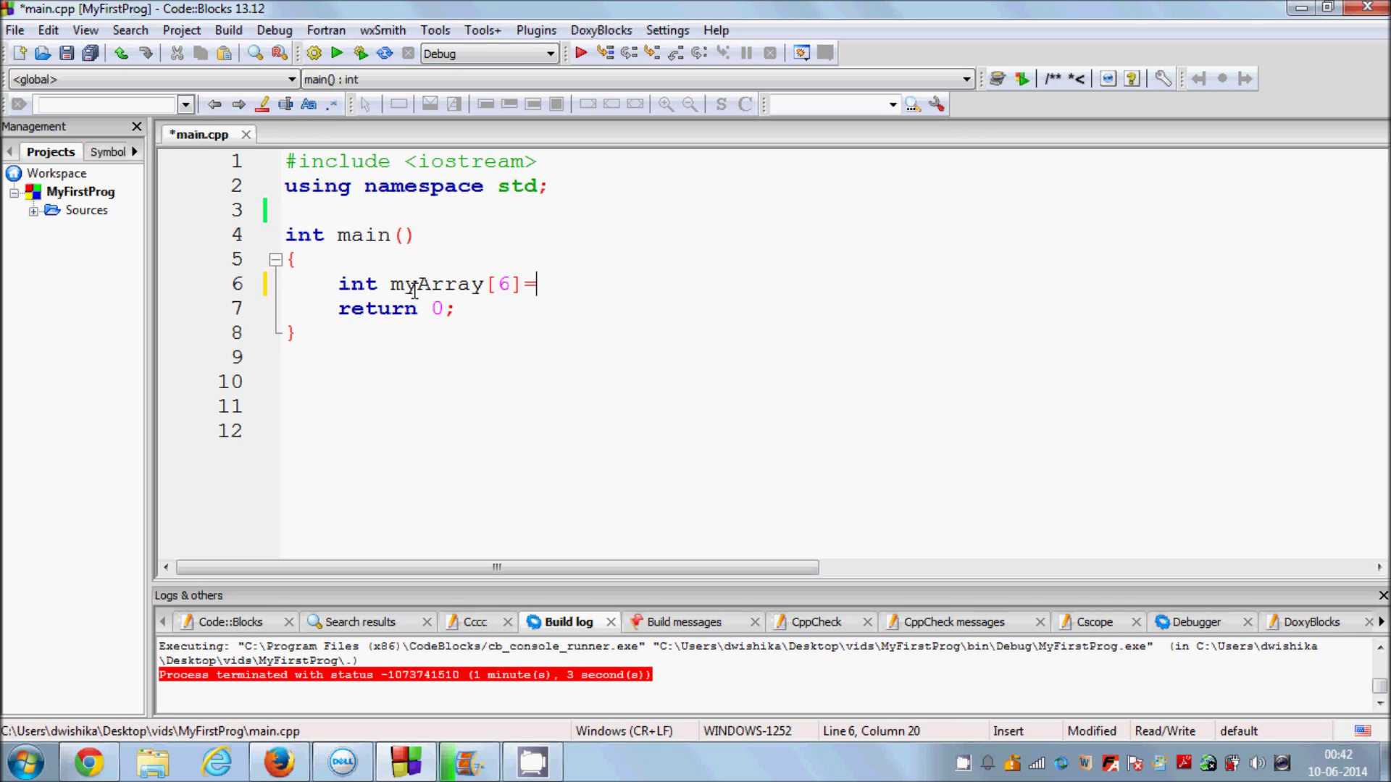
type("{")
type("}")
type(";")
key("Left")
key("Left")
type("46")
left_click(416, 287)
type("5")
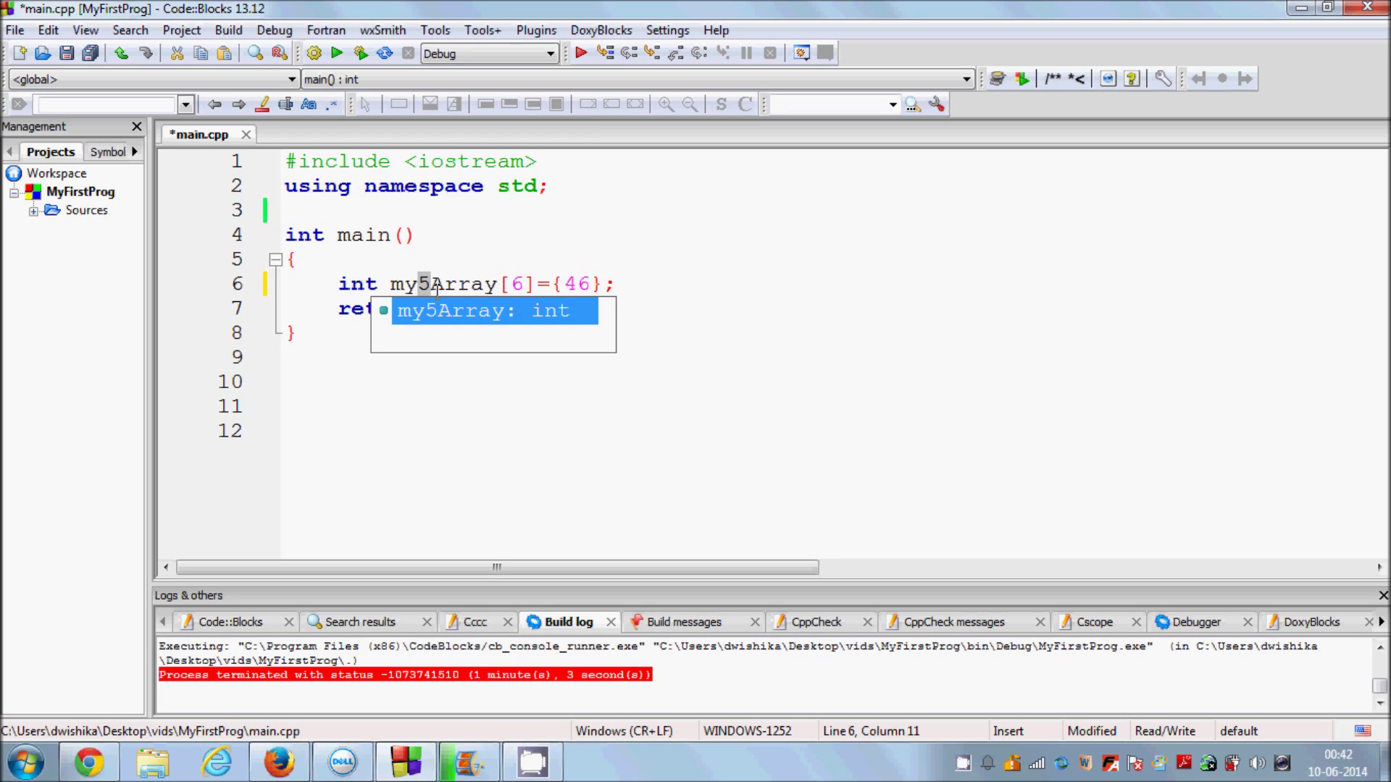
key("Escape")
key("Delete")
left_click(577, 284)
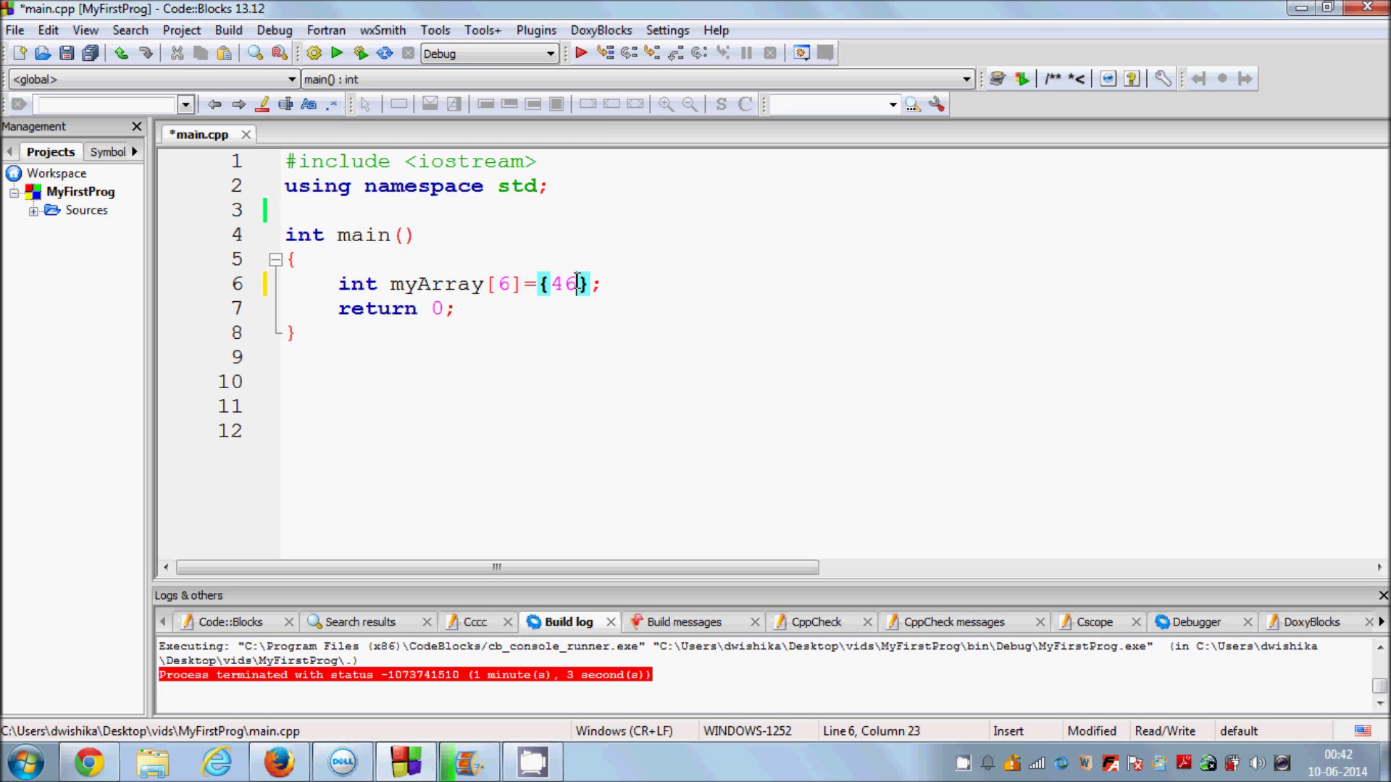
type("5,678")
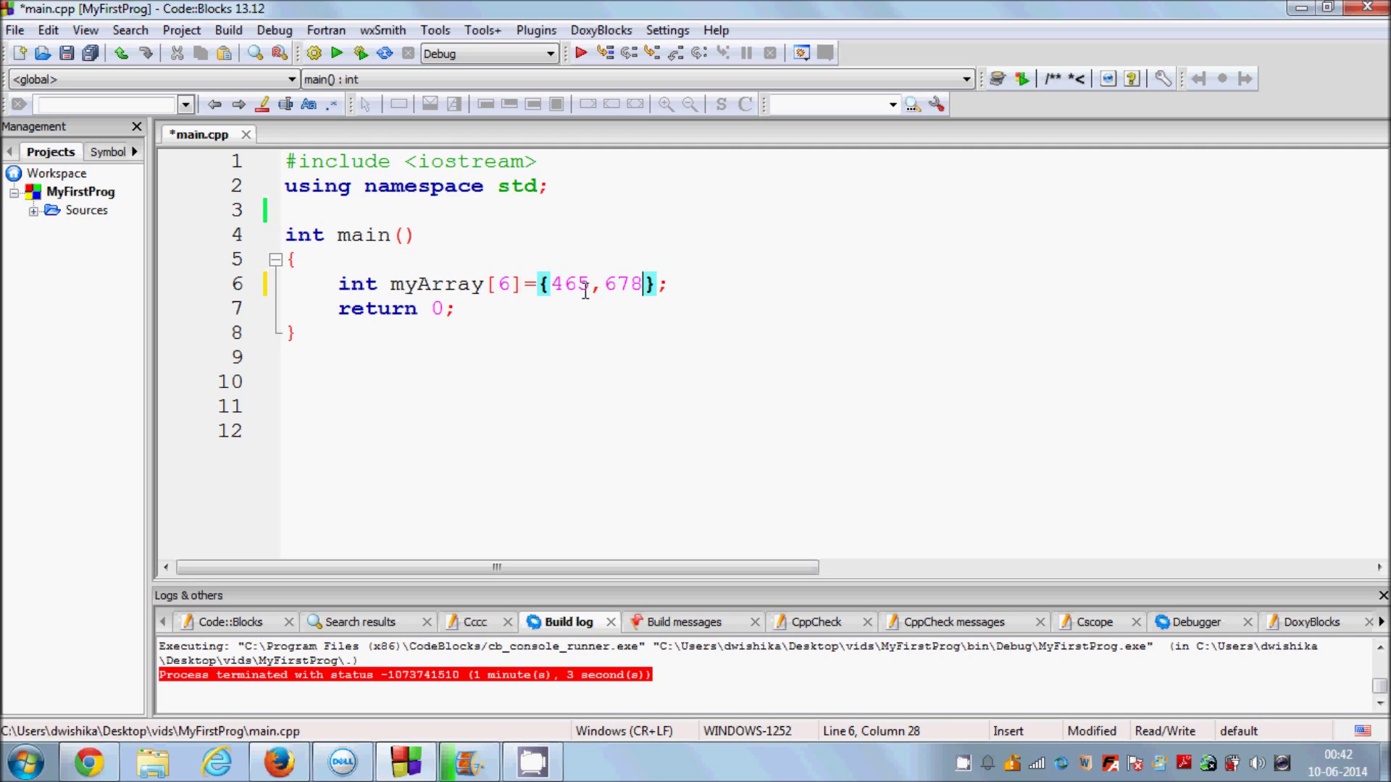
type(",4")
type("56,6")
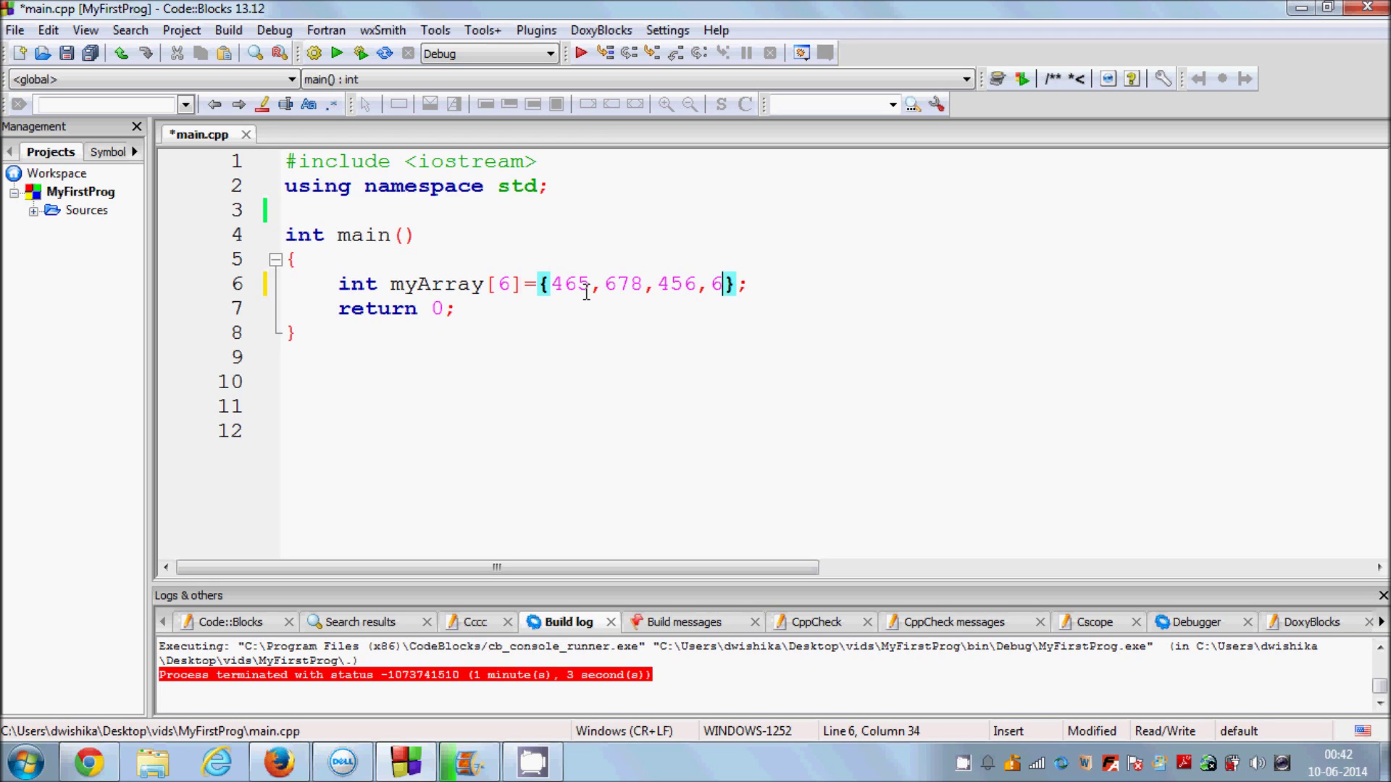
type("74")
type(",234")
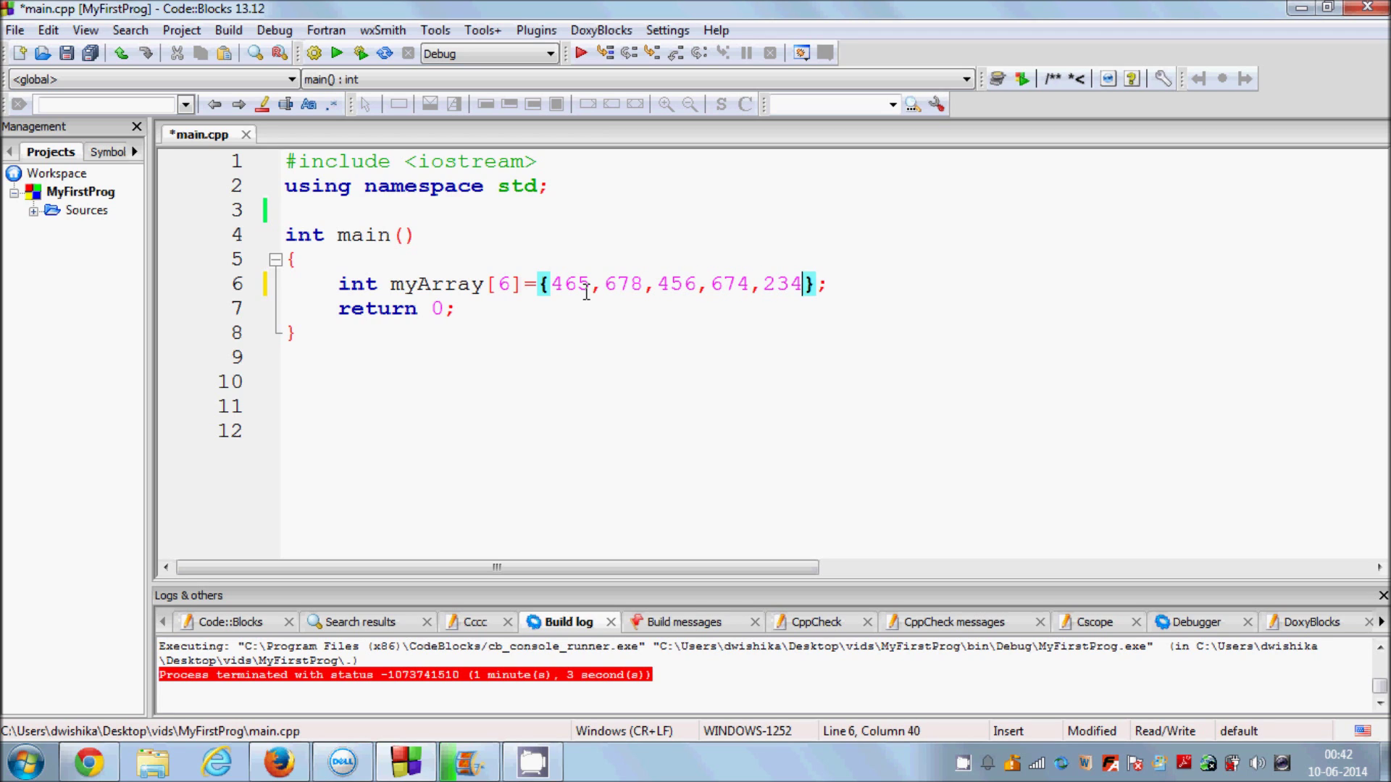
type(",4")
type("56")
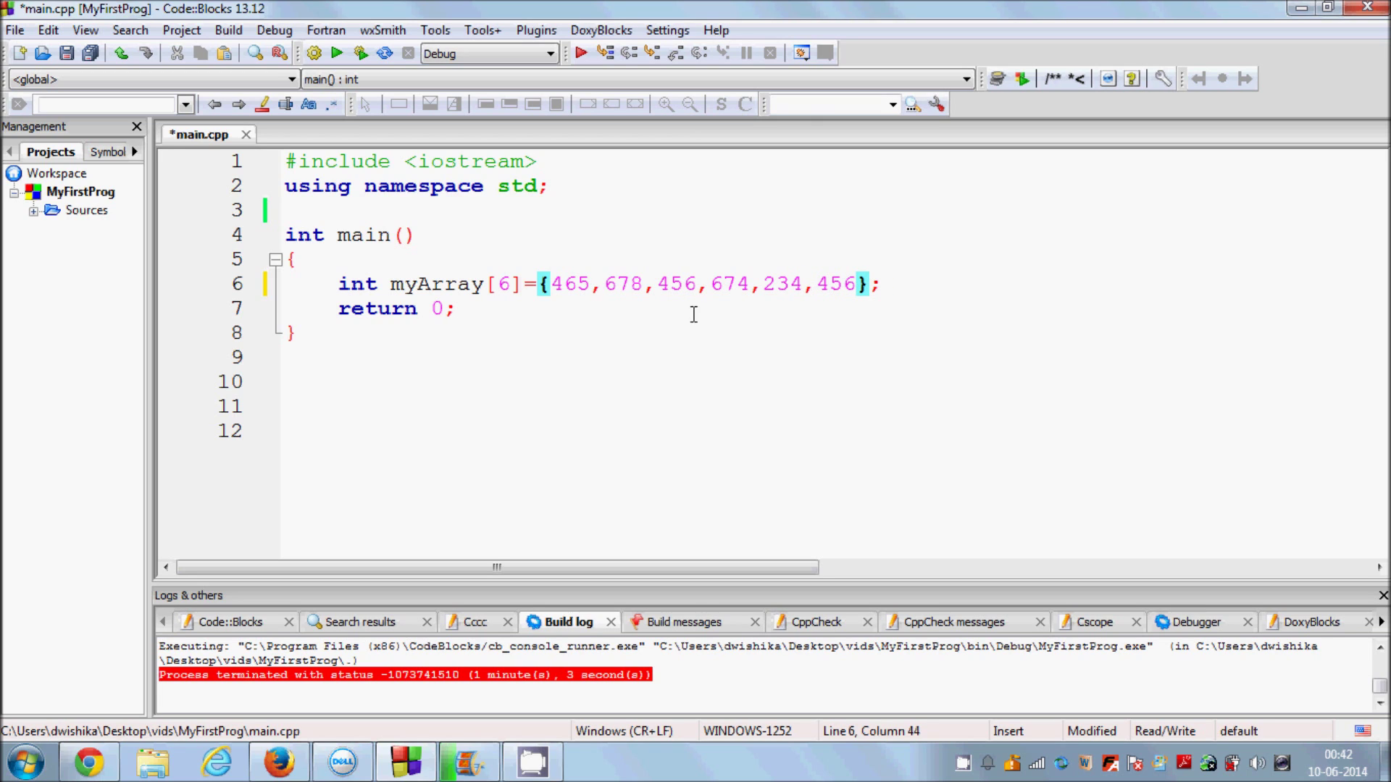
left_click(555, 285)
left_click_drag(552, 285, 858, 285)
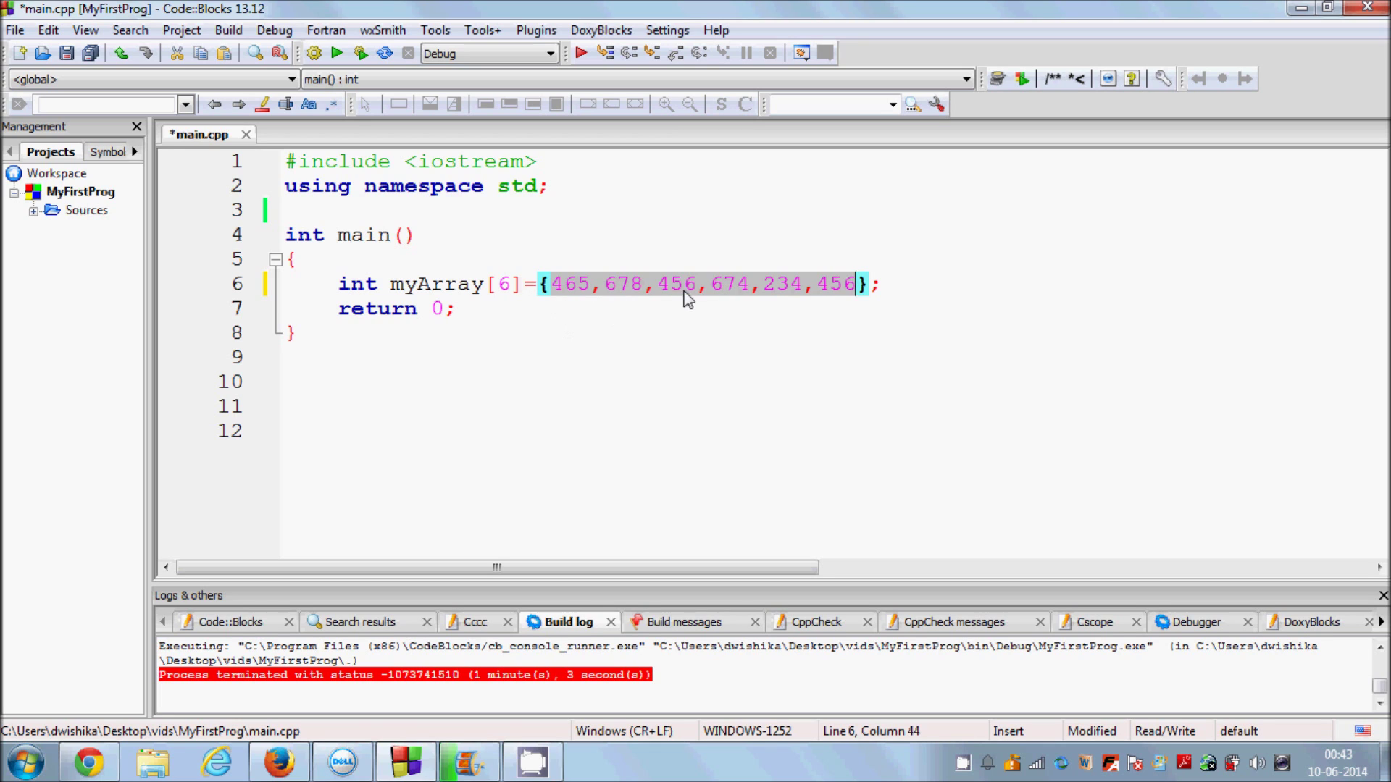
left_click(901, 284)
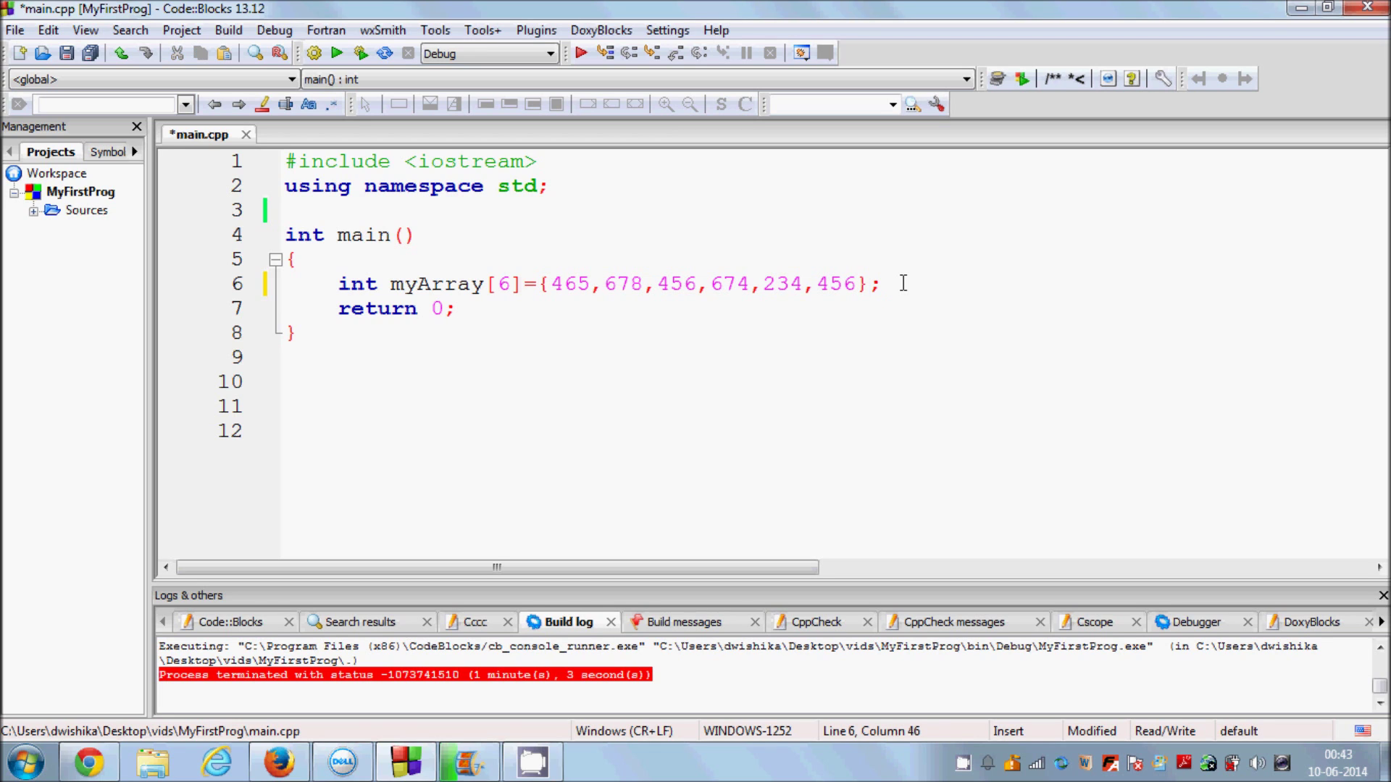
Step: Add int sum=0; on line 7 below the array and leave a fresh line for the loop
key("Return")
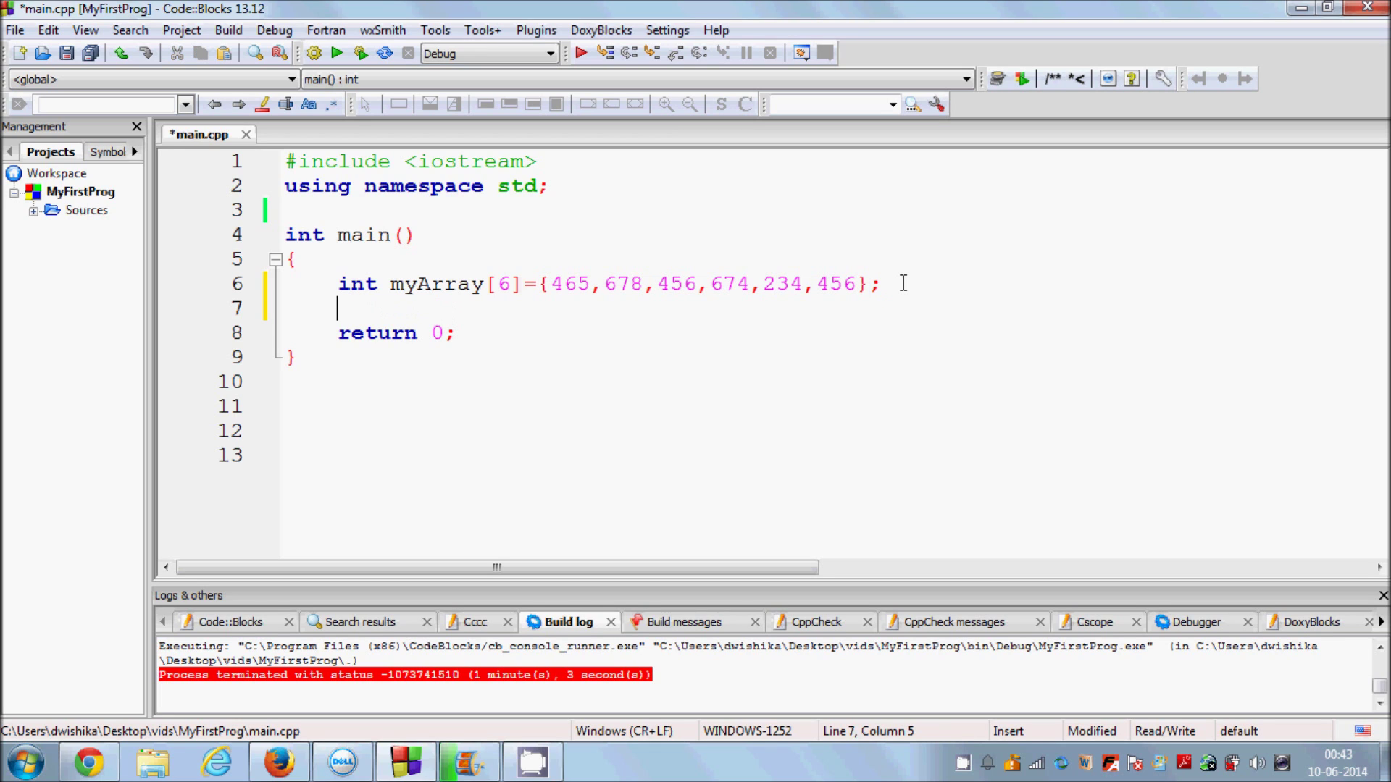
type("int")
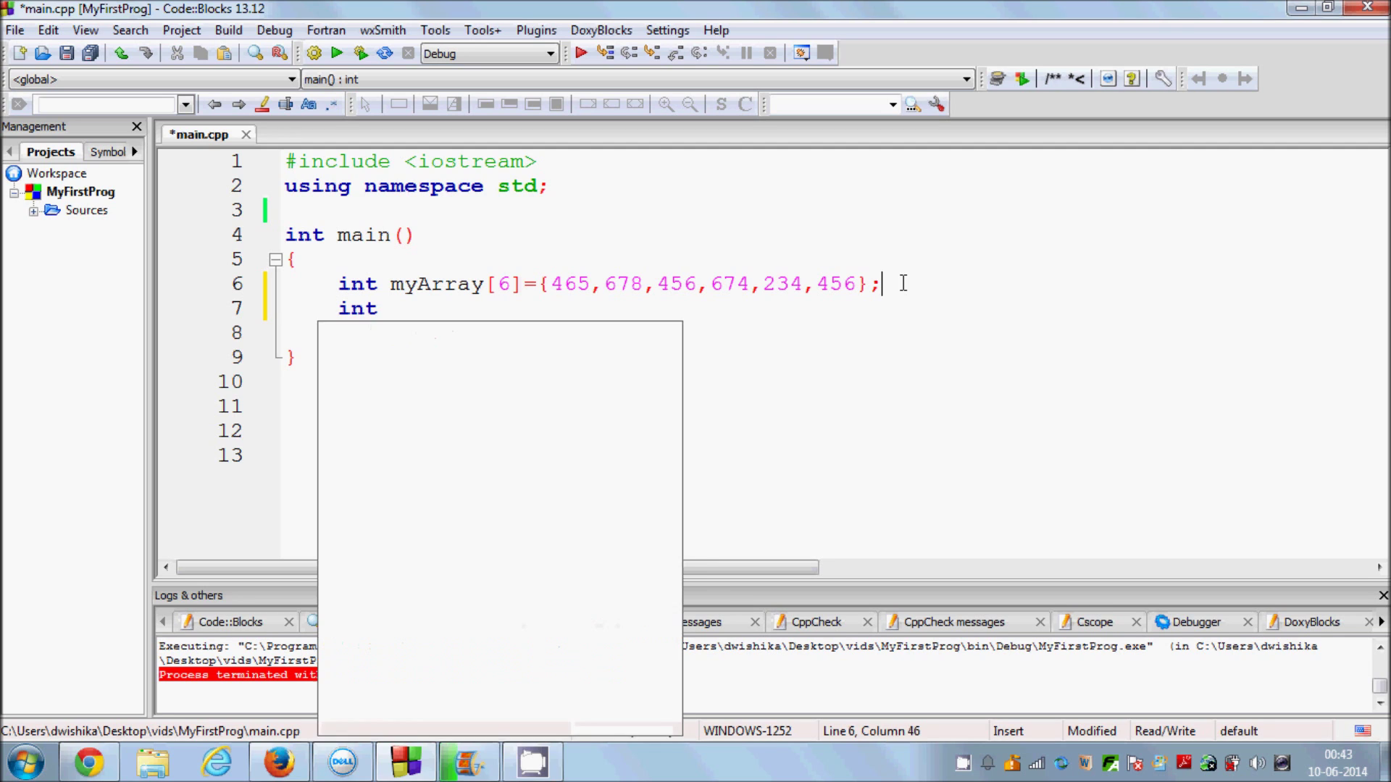
left_click(902, 284)
type("sum")
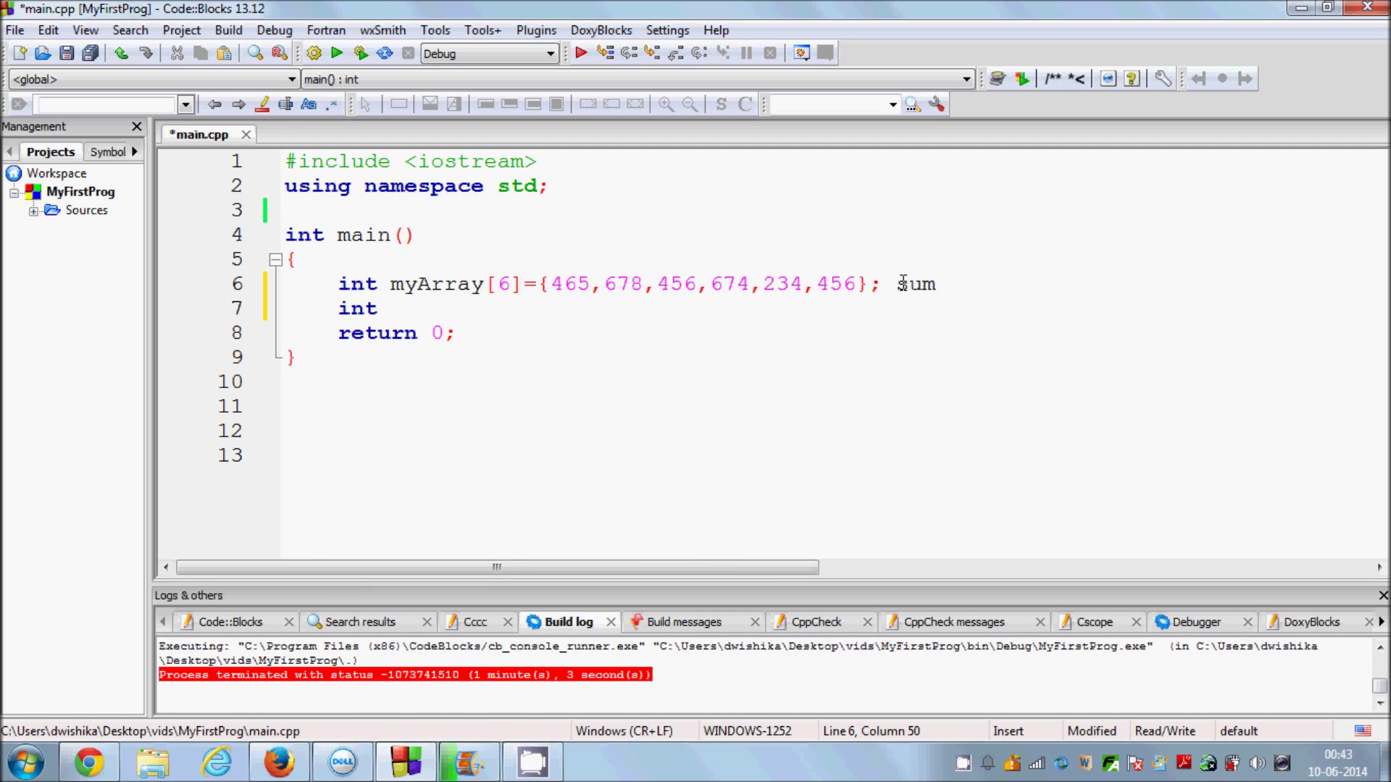
left_click(408, 310)
type("su")
type("m=")
type("0;")
key("Return")
key("Return")
type("fo")
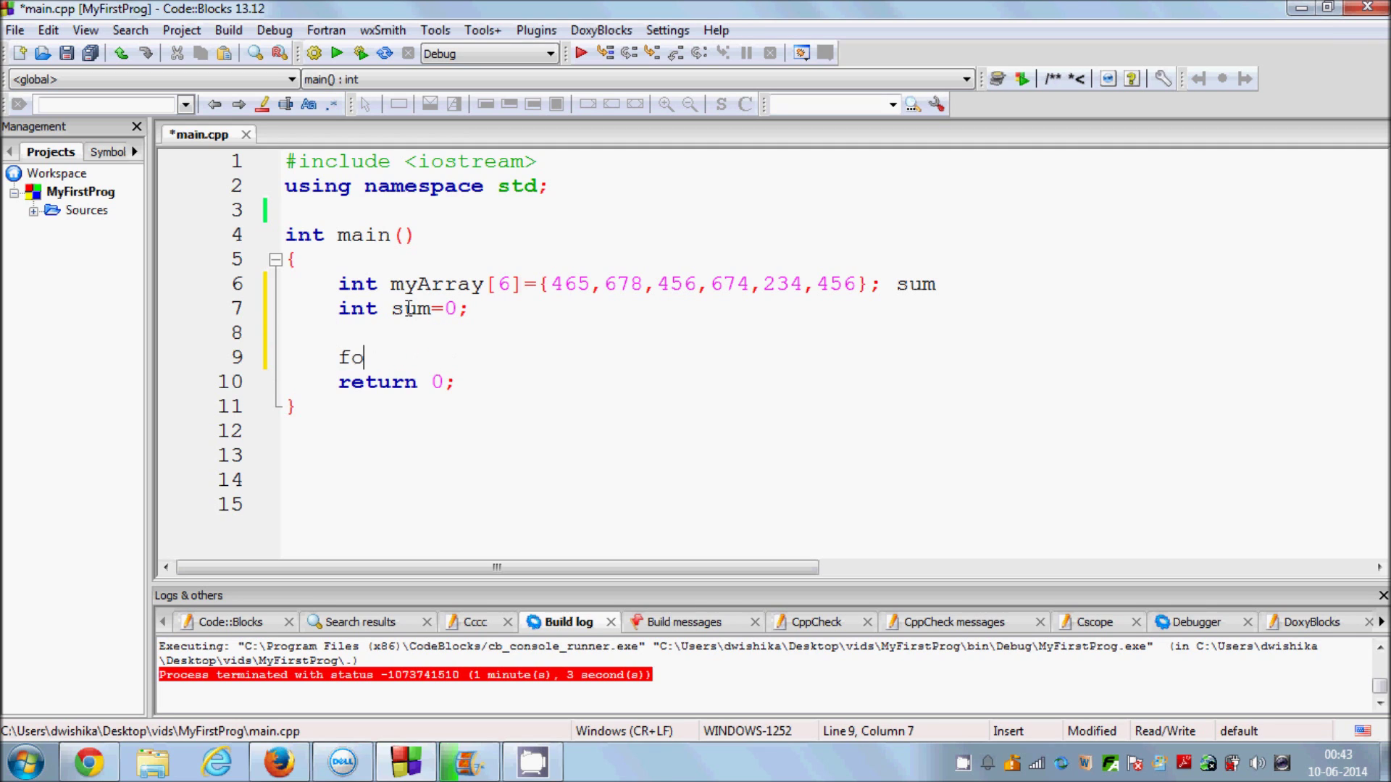
type("r(")
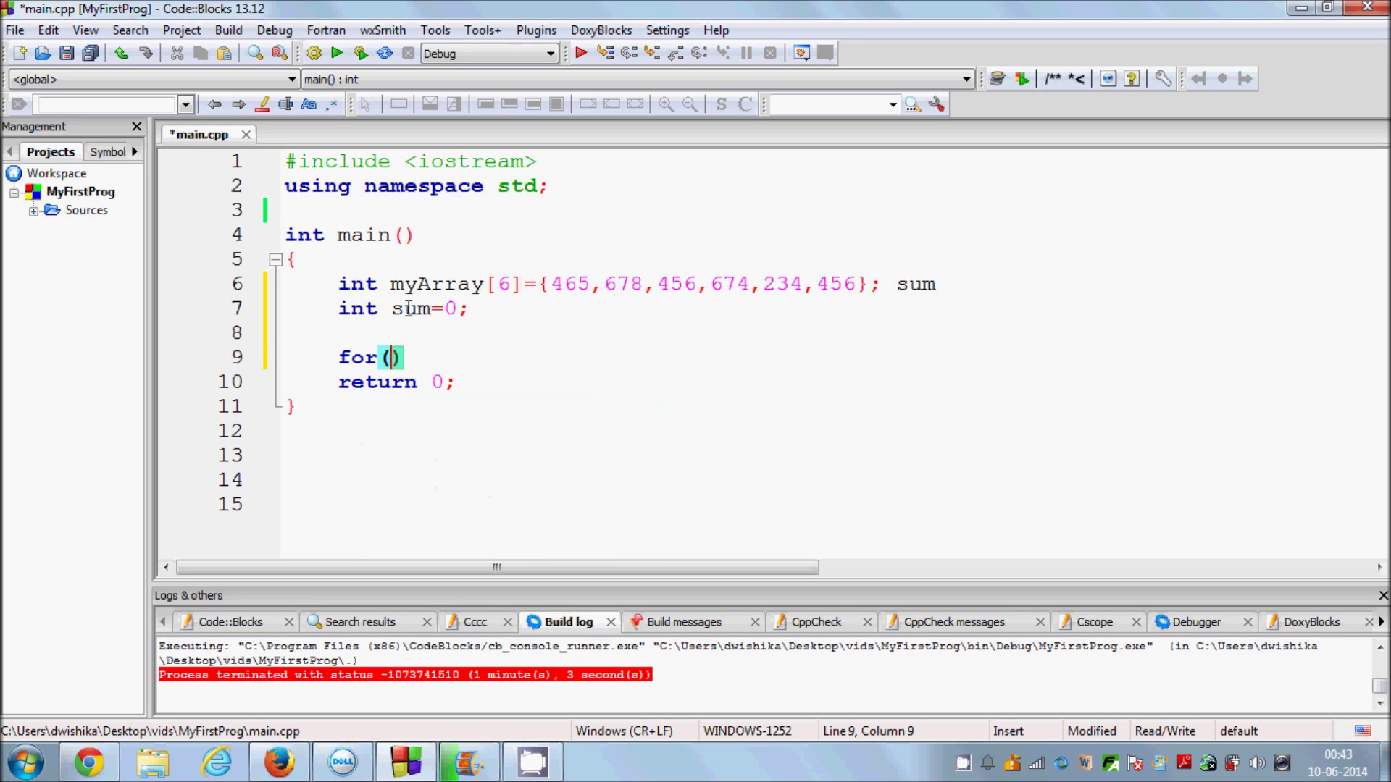
type("int ")
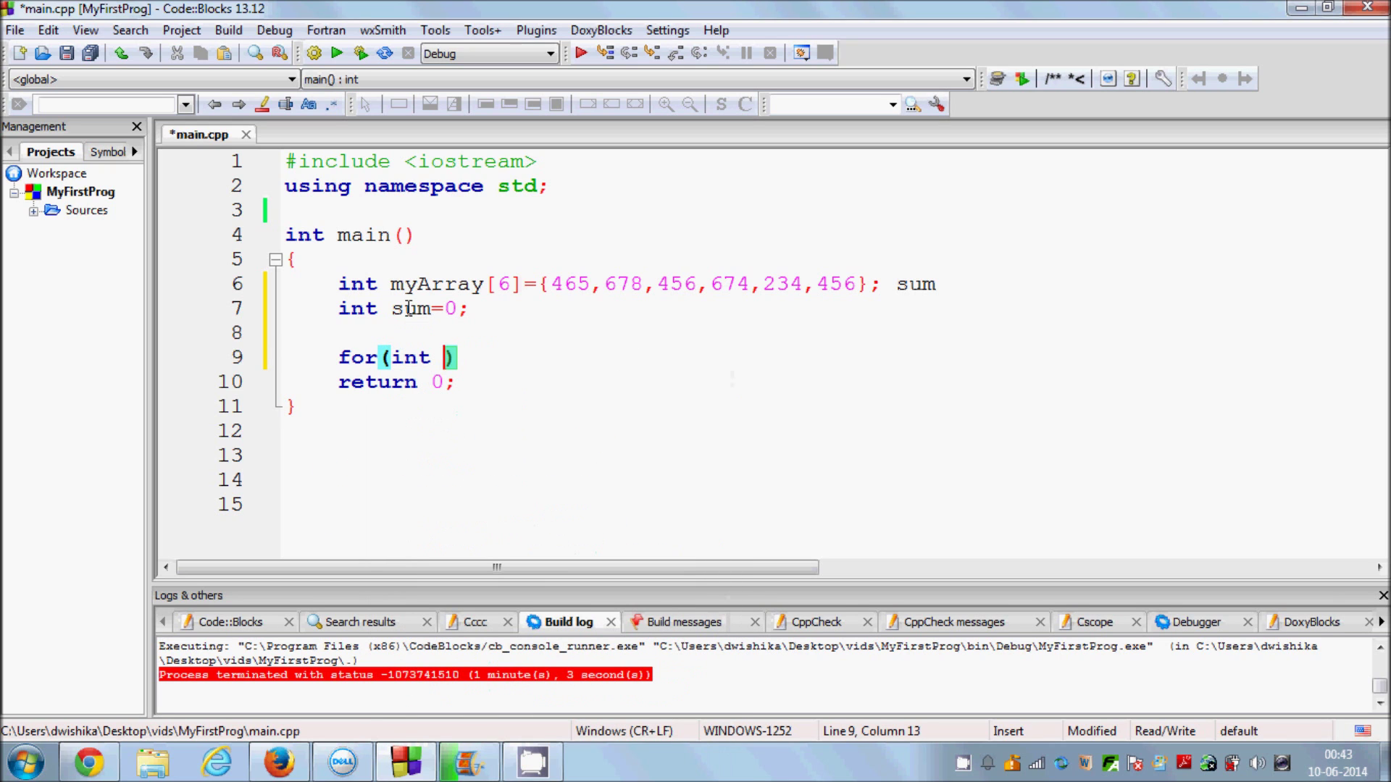
type("i=0")
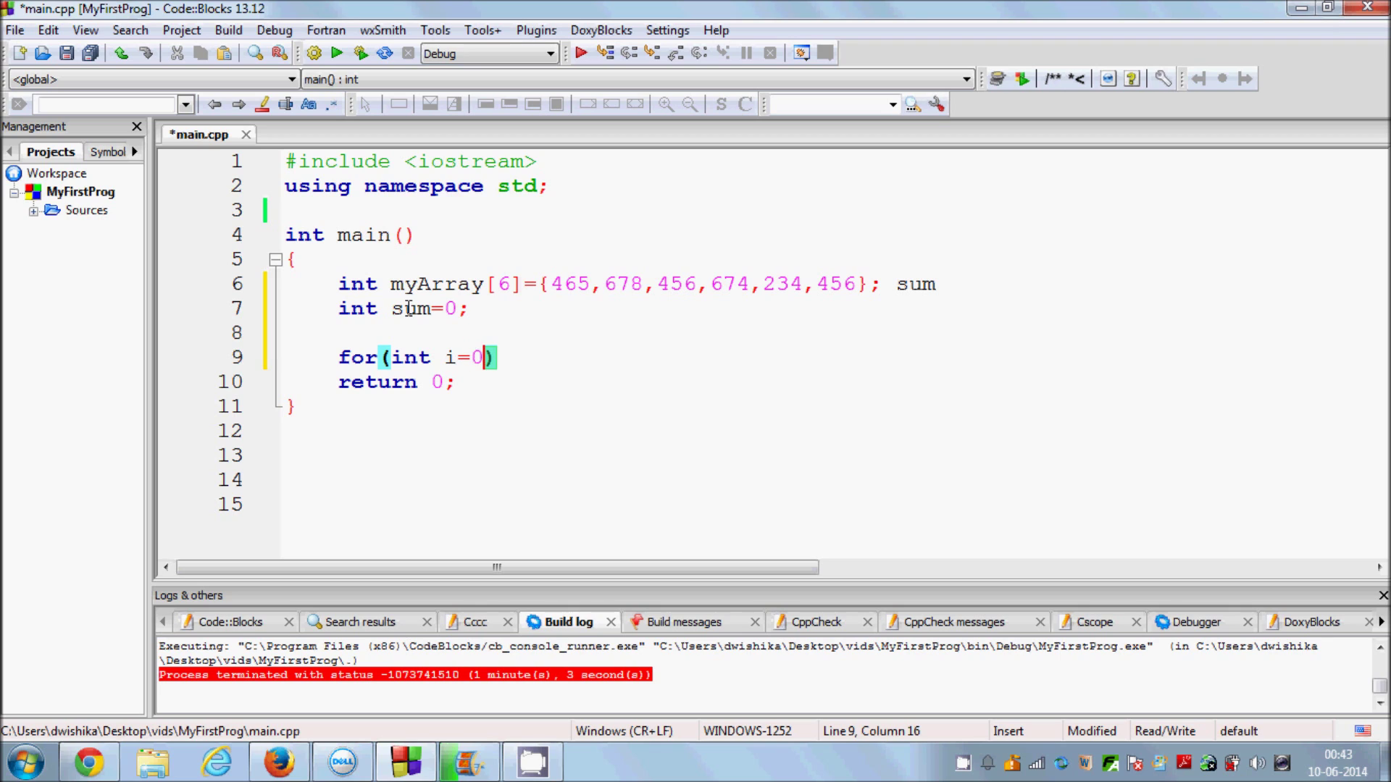
mouse_move(411, 309)
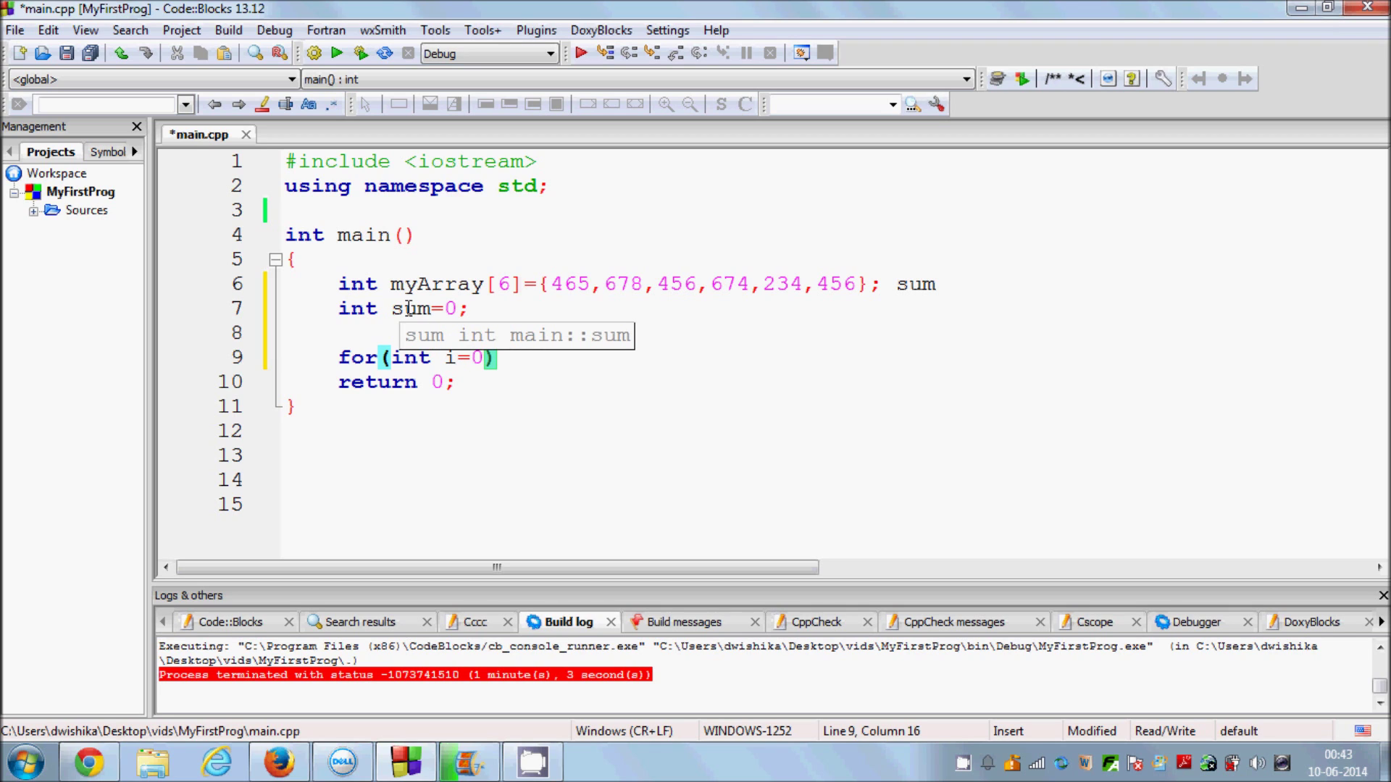
type(";i")
type("<")
type("6")
Step: Write the loop header for(int i=0;i<6;i++) to match the array size 6, with body lines below
left_click(524, 285)
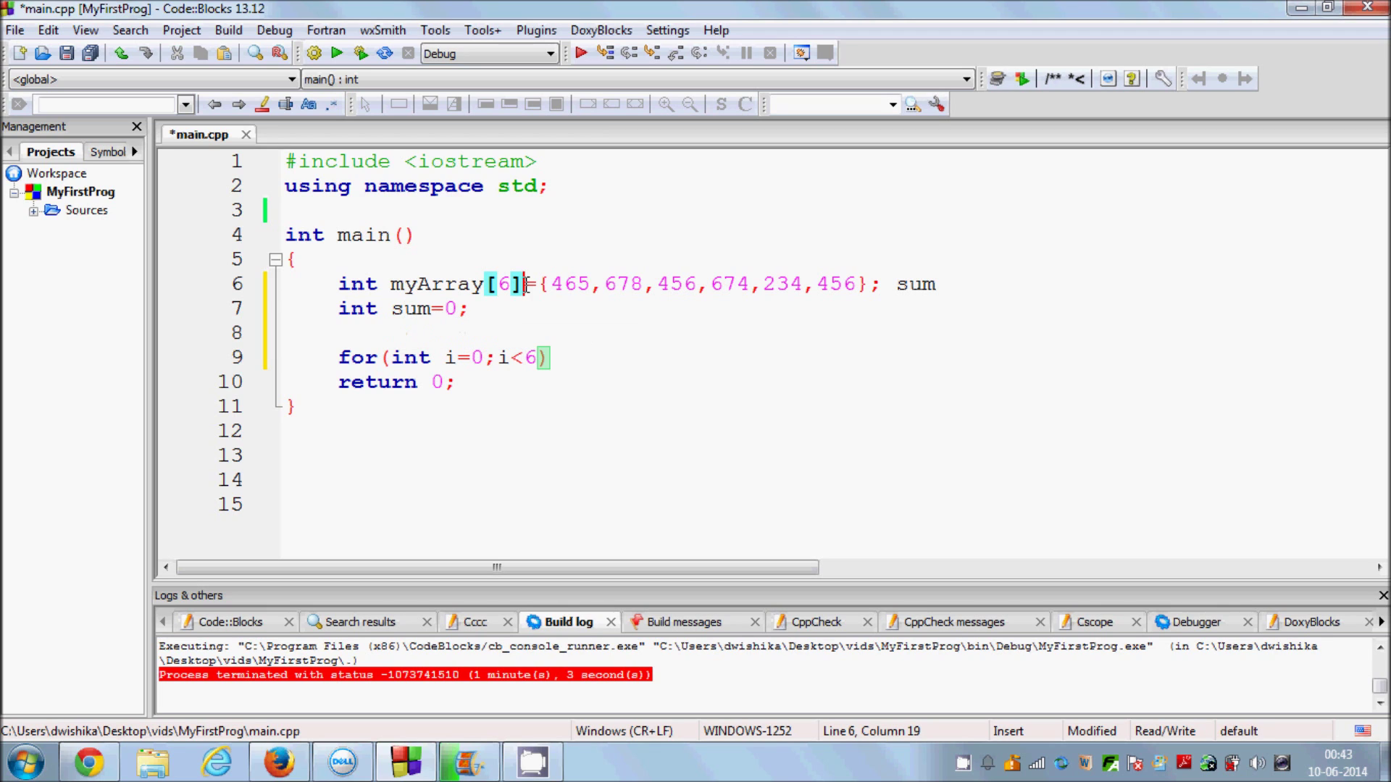
double_click(503, 285)
type("6")
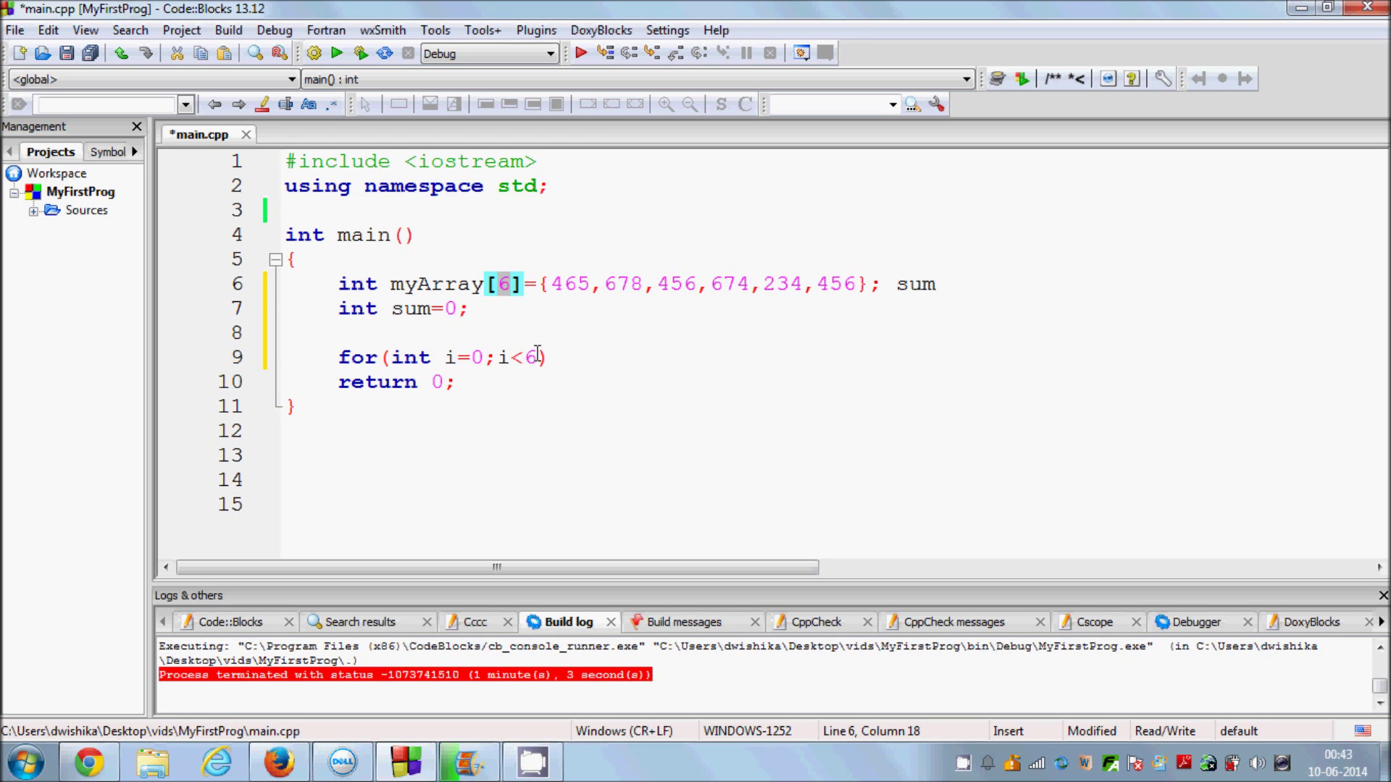
left_click(539, 360)
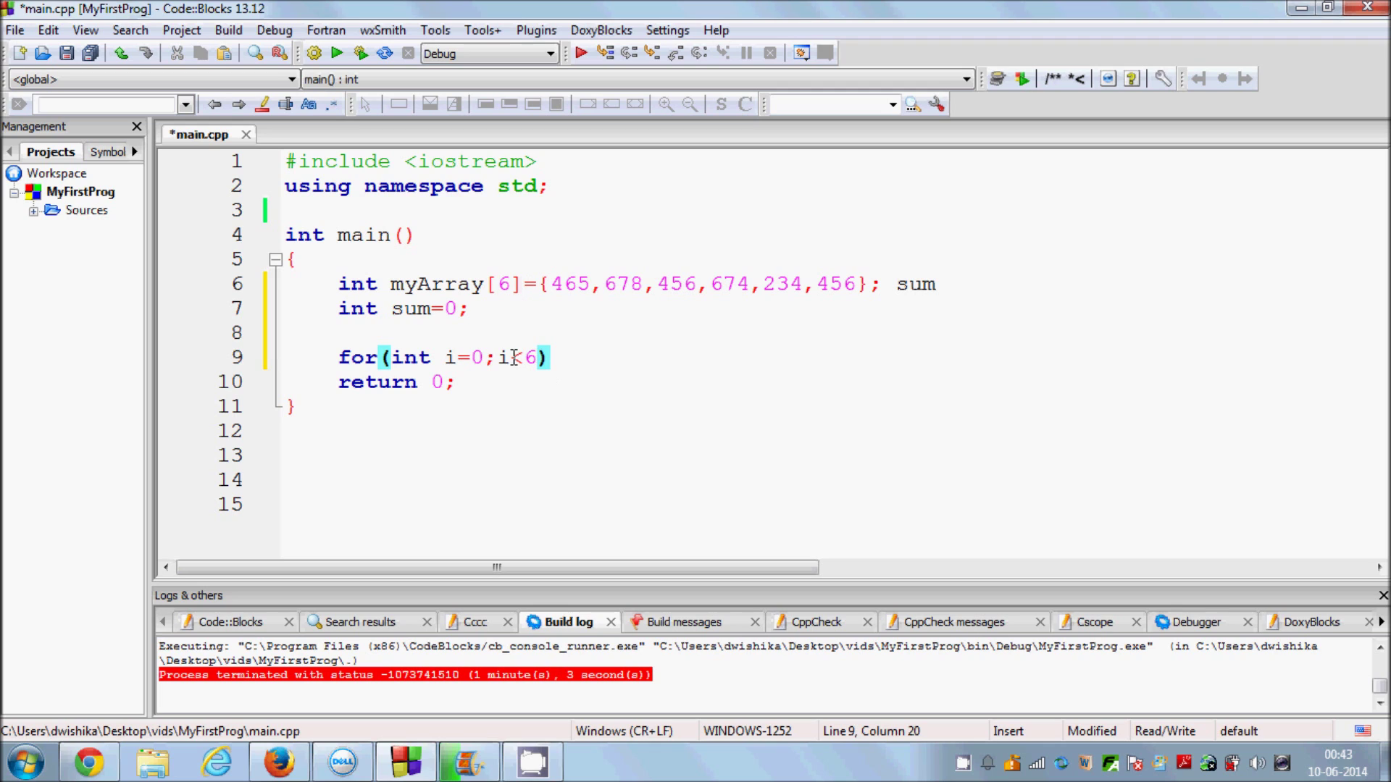
type(";")
type("i++")
key("Right")
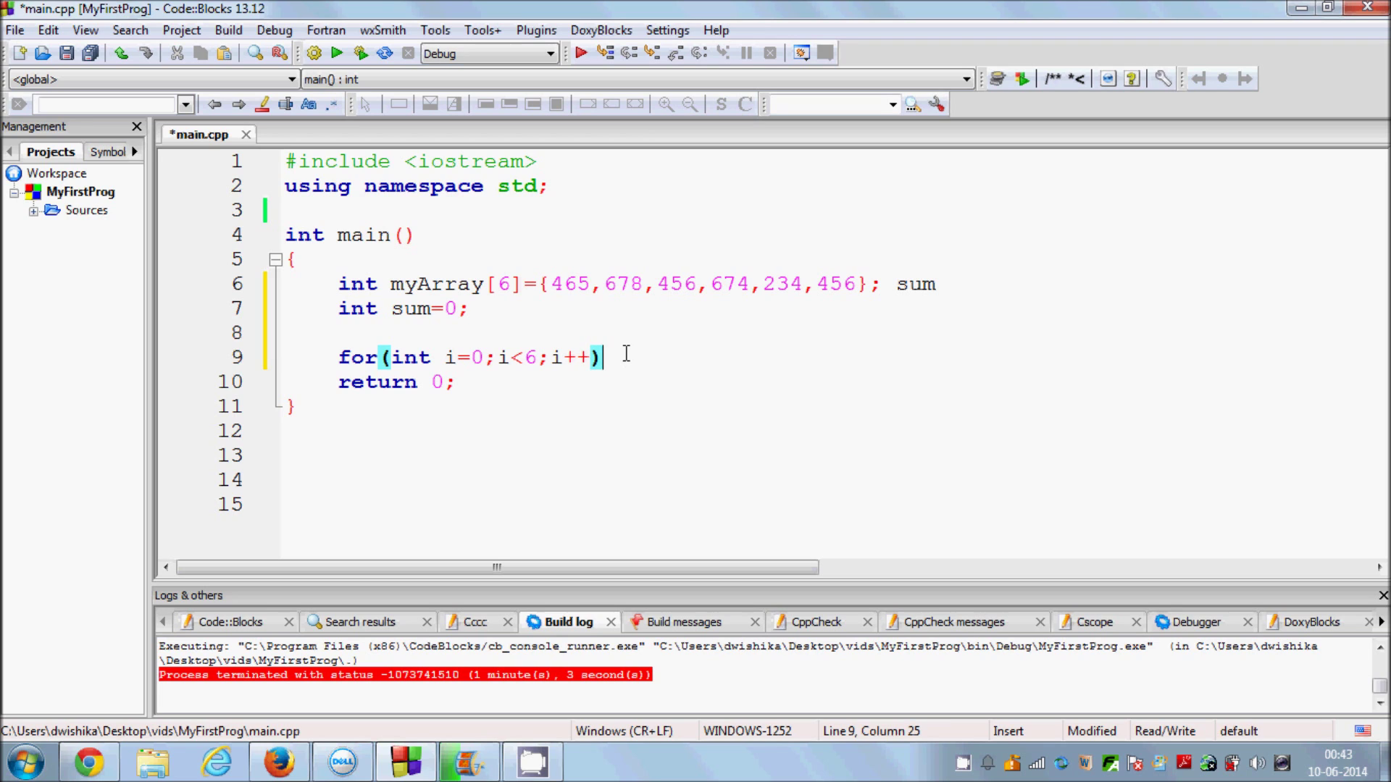
key("Return")
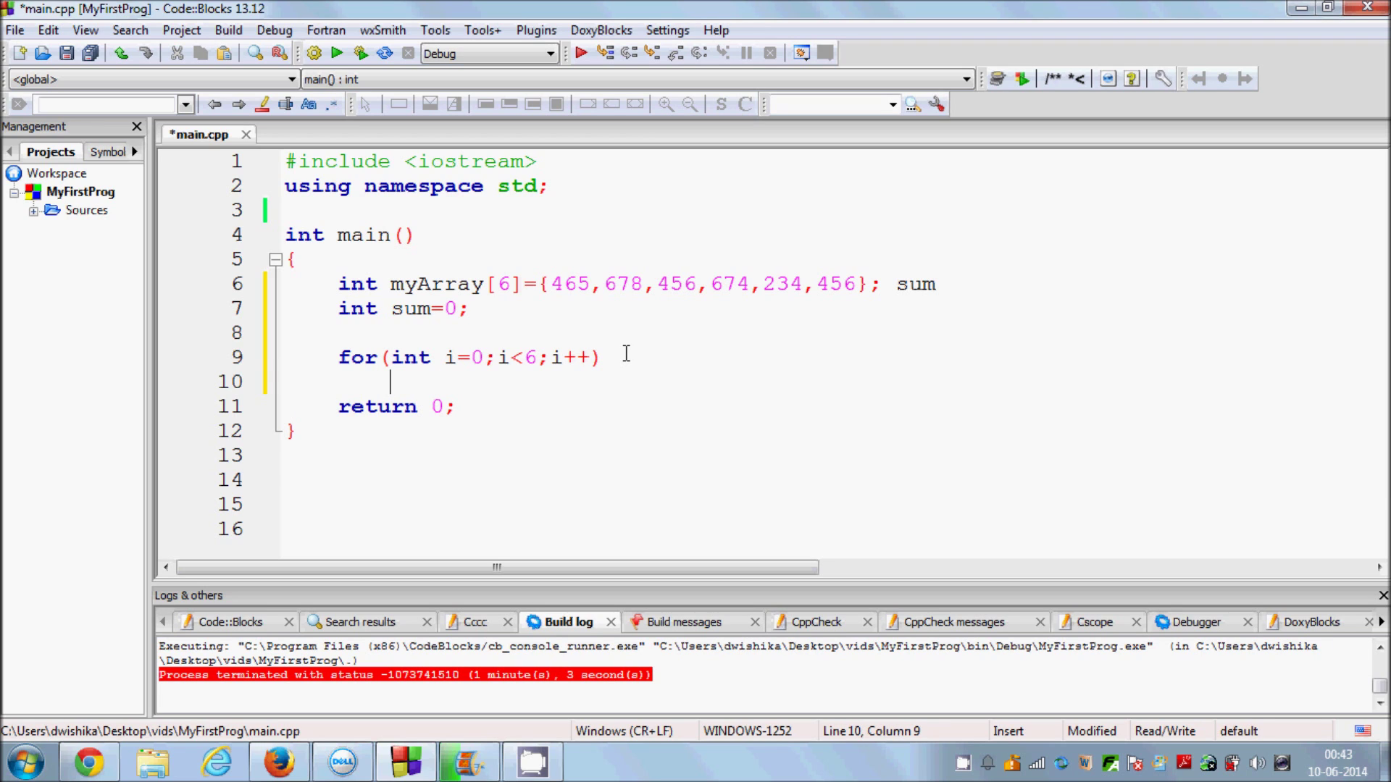
type("{")
key("Return")
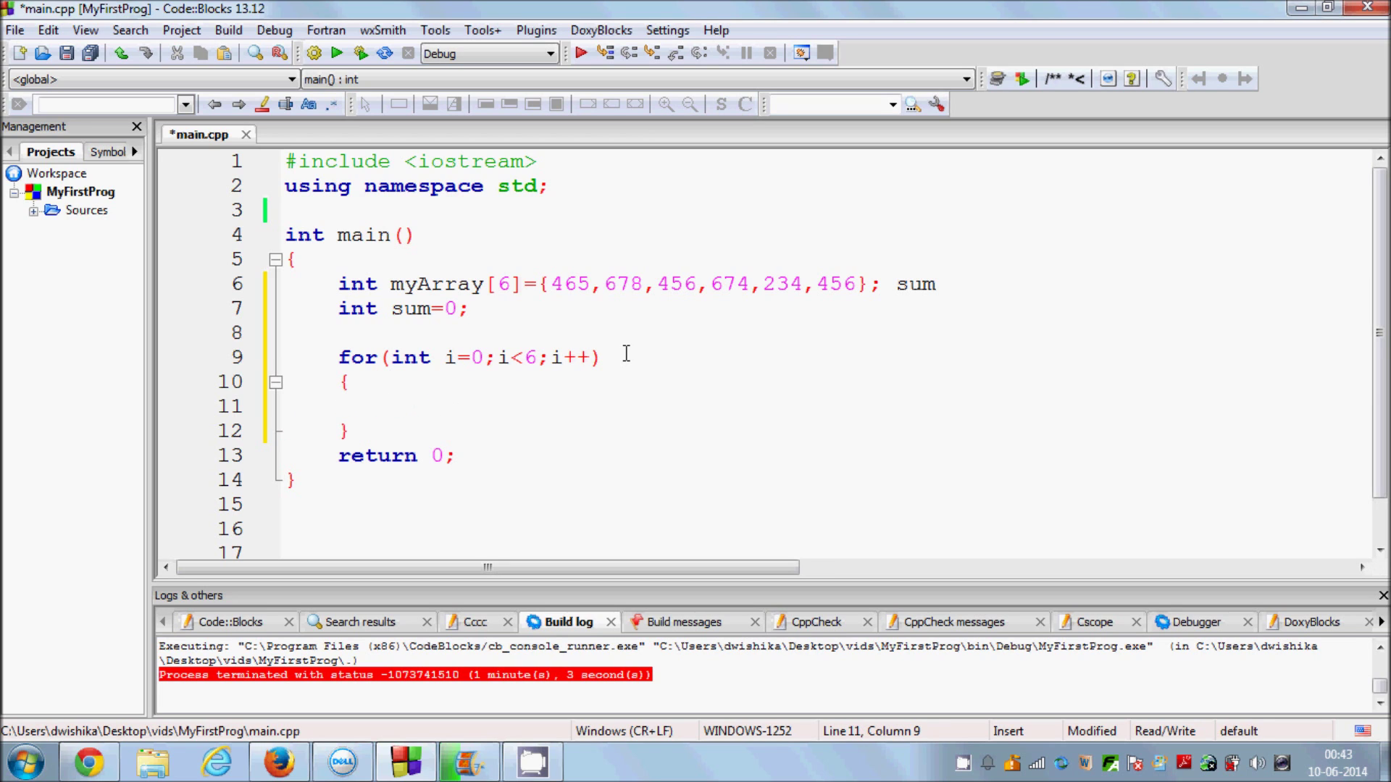
type("sum")
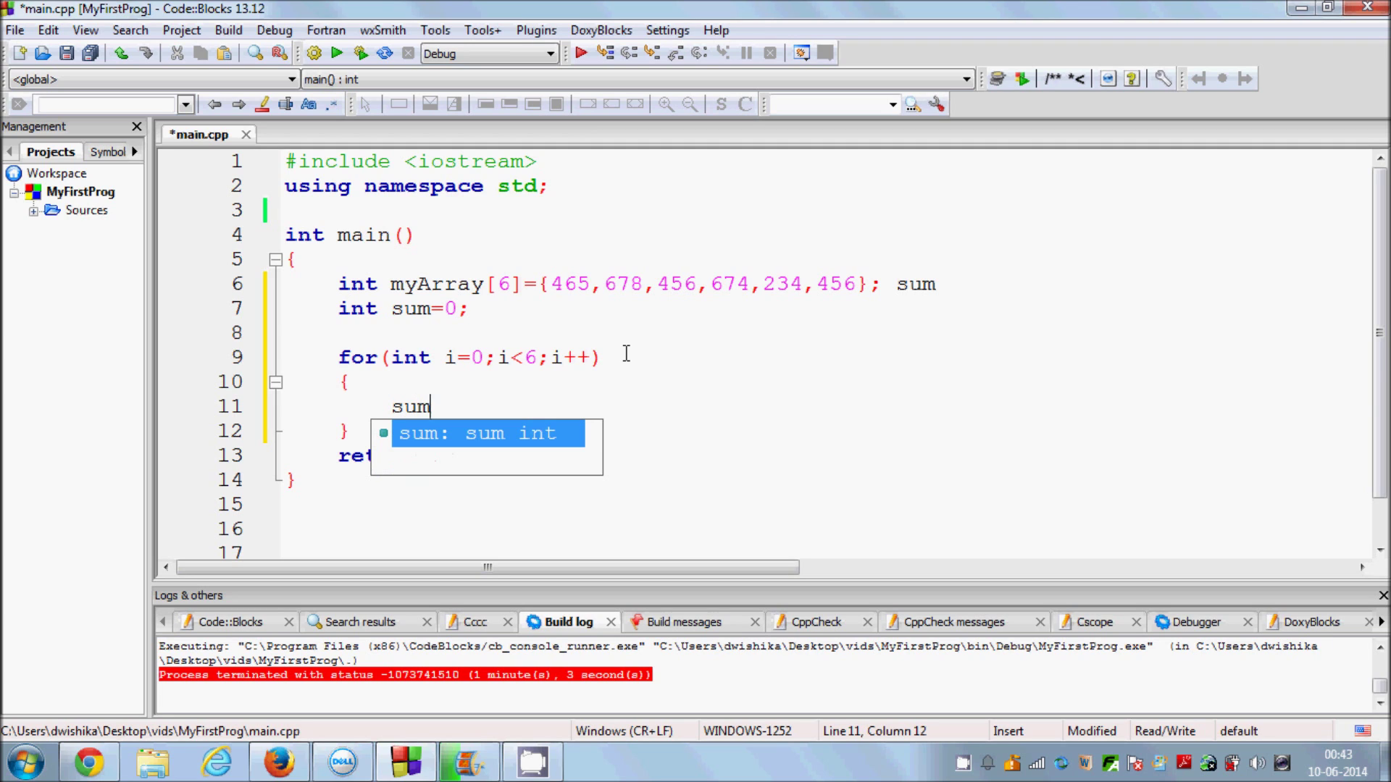
type("=")
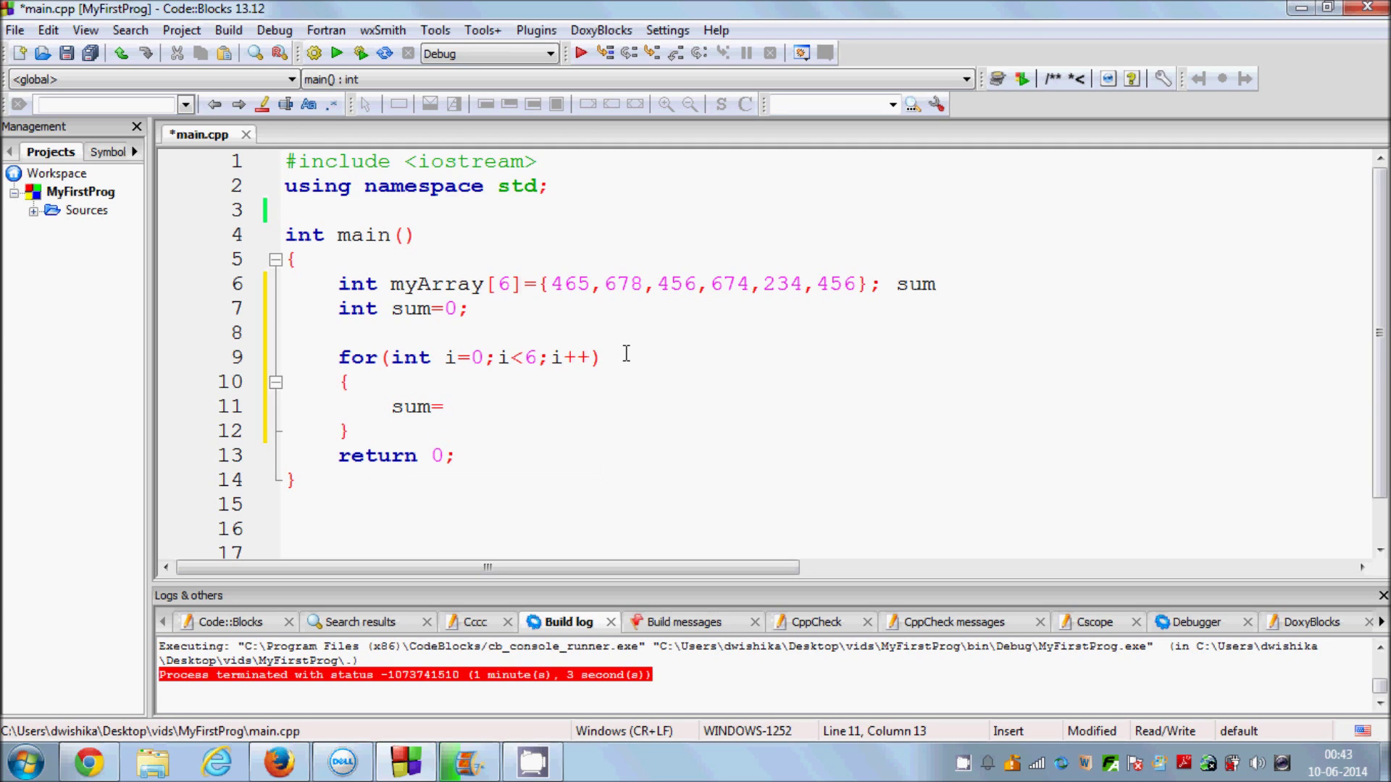
Step: Fill the loop body with sum+=myArray[i]; using the pasted array name
key("BackSpace")
type("+=")
double_click(435, 287)
key("ctrl+c")
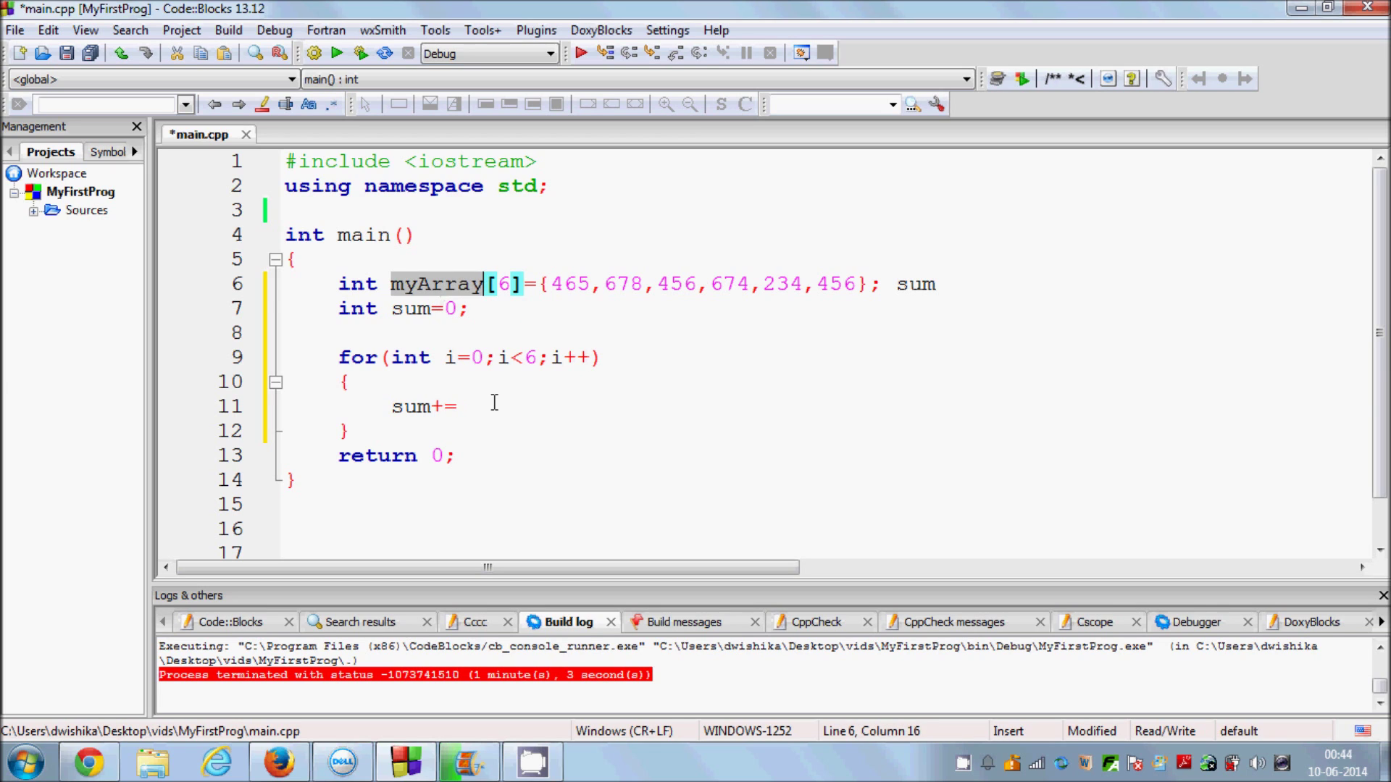
left_click(493, 403)
key("ctrl+v")
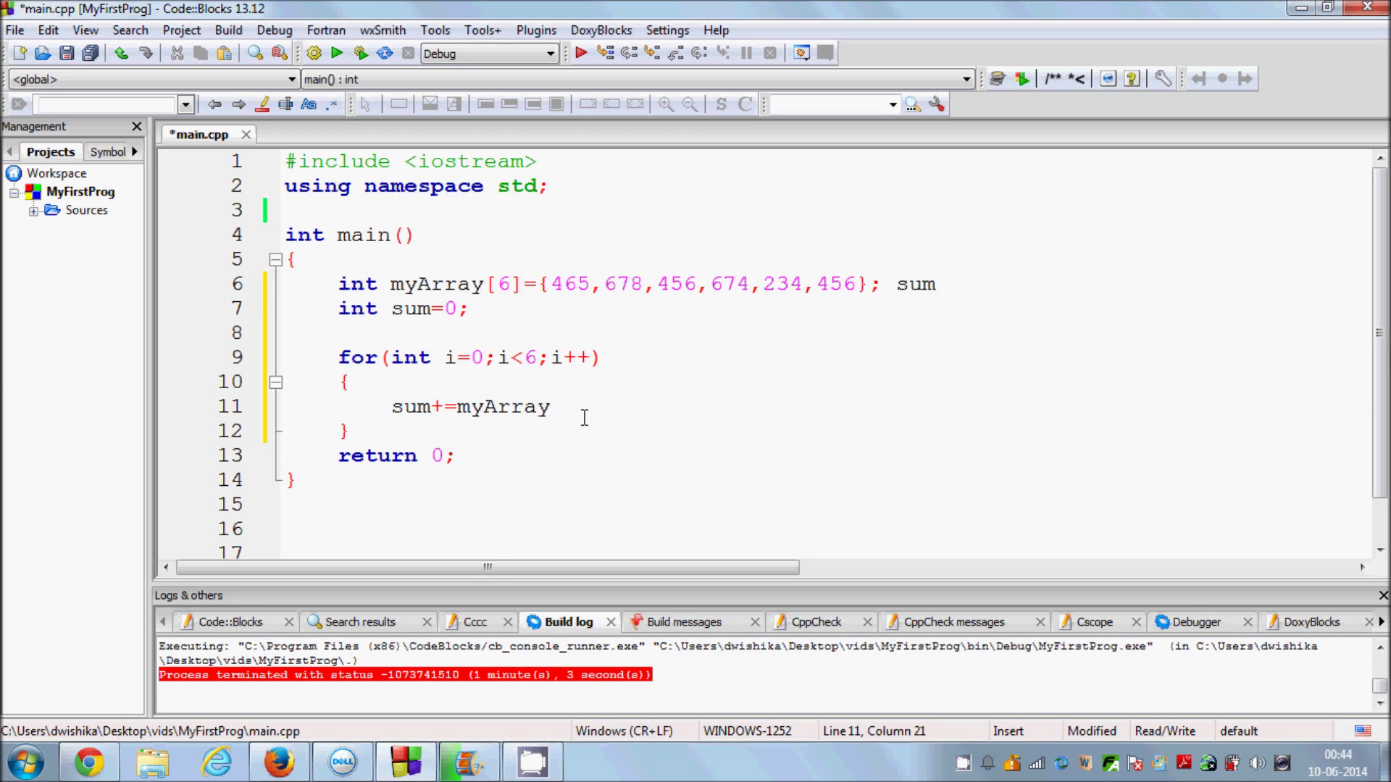
type("[")
left_click(447, 359)
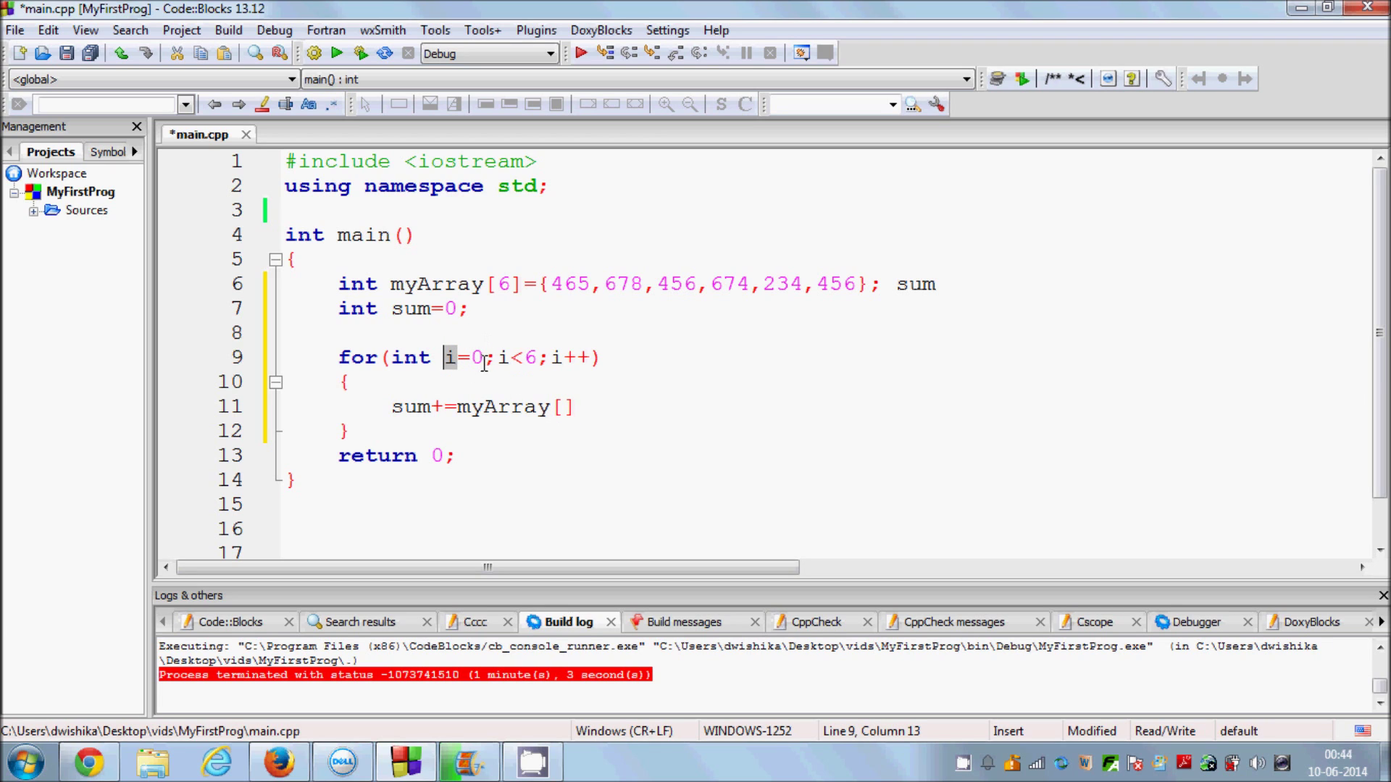
left_click(559, 408)
type("i")
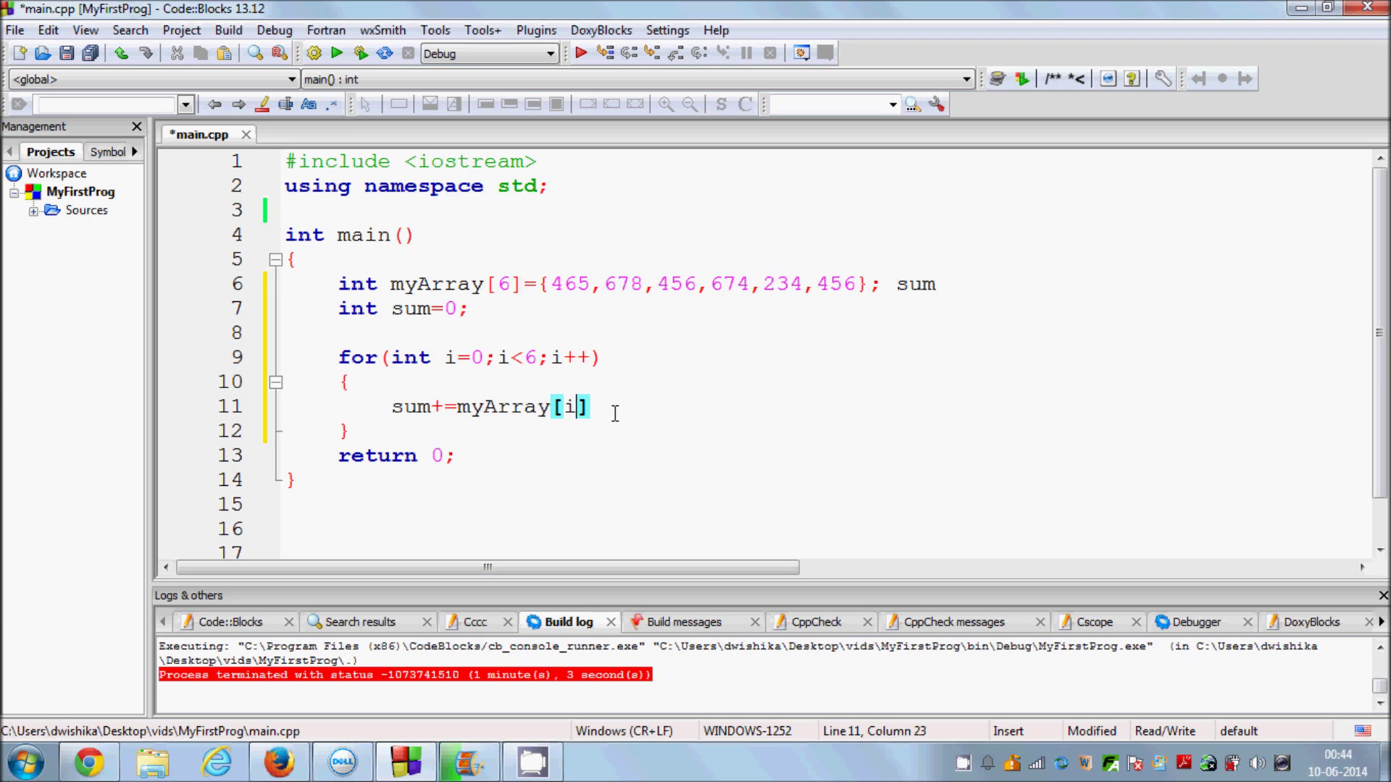
Step: Check that the index in myArray[i] matches the loop counter, then add a blank line after the loop
left_click(615, 408)
type(";")
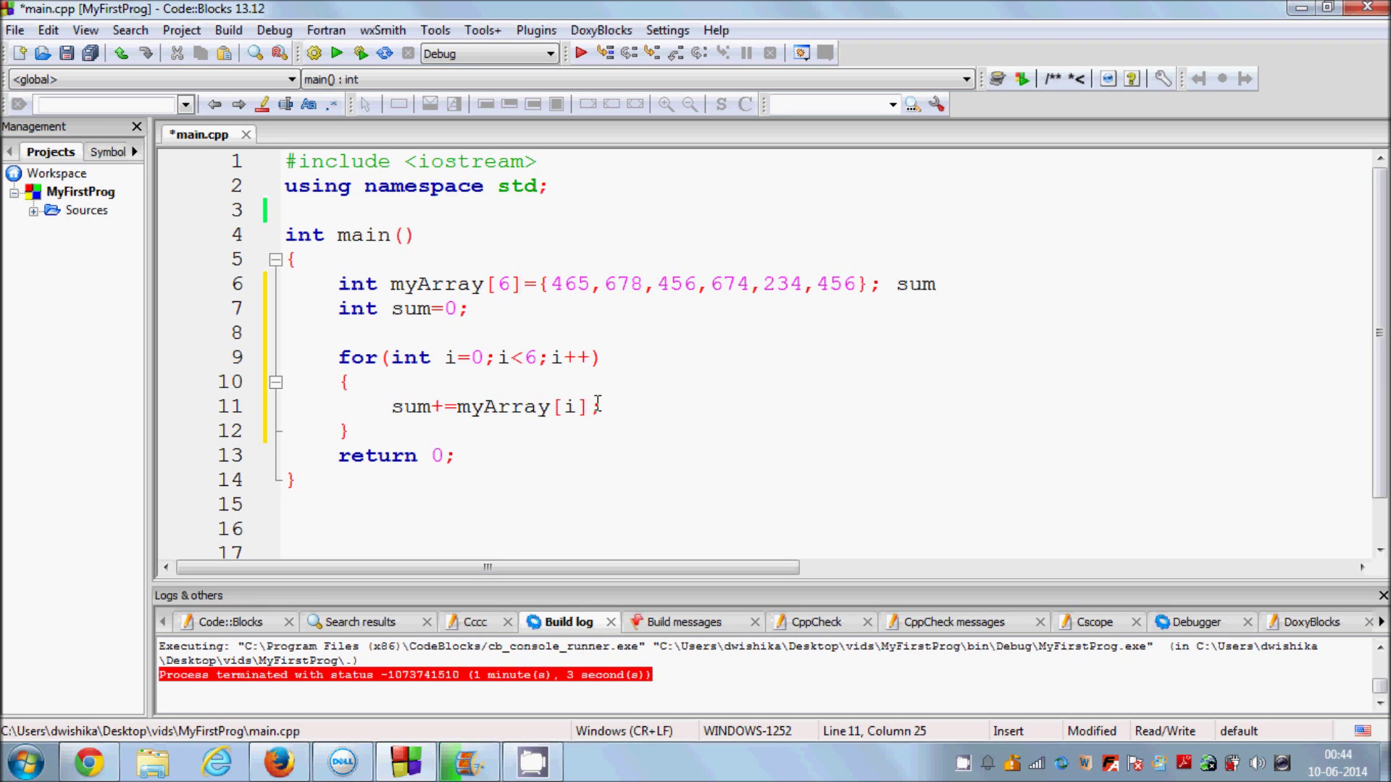
left_click(566, 406)
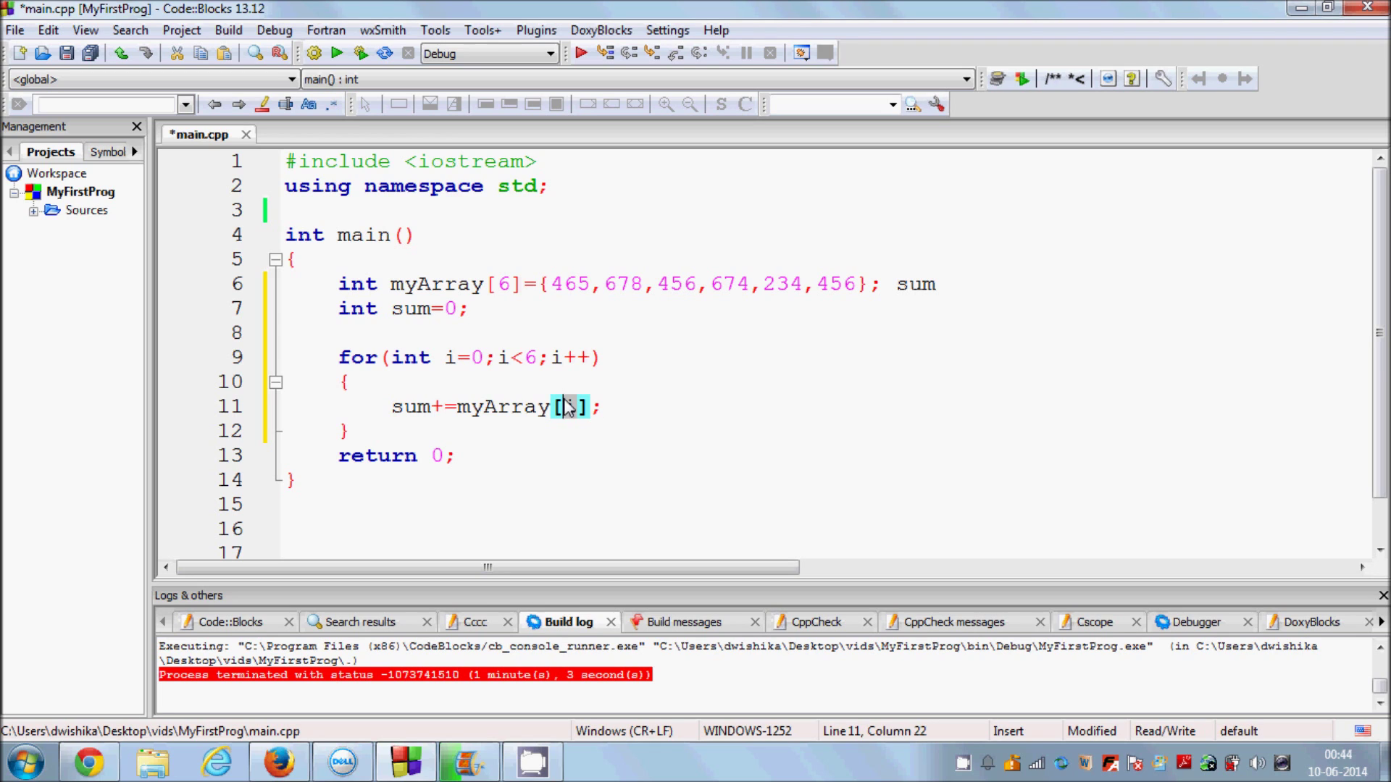
left_click(471, 357)
left_click(567, 408)
left_click(419, 427)
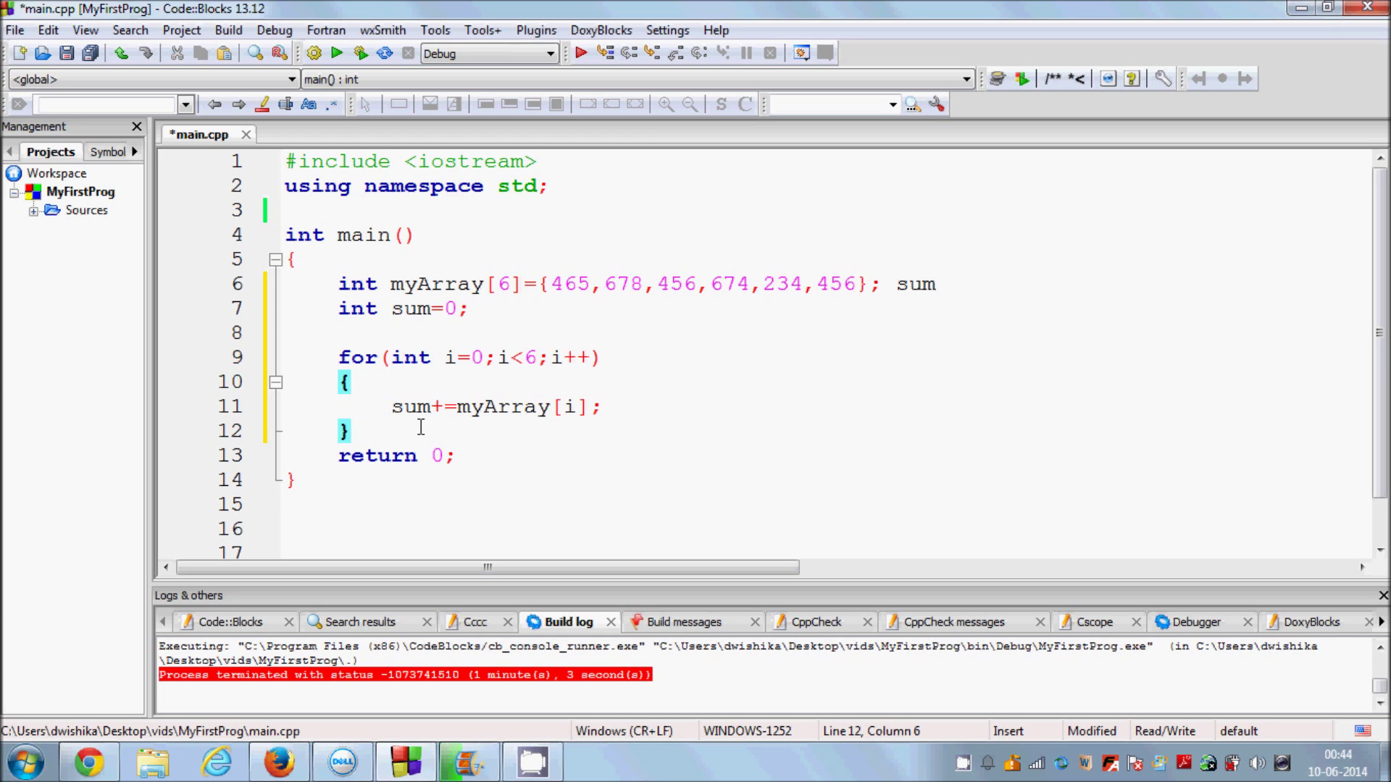
key("Return")
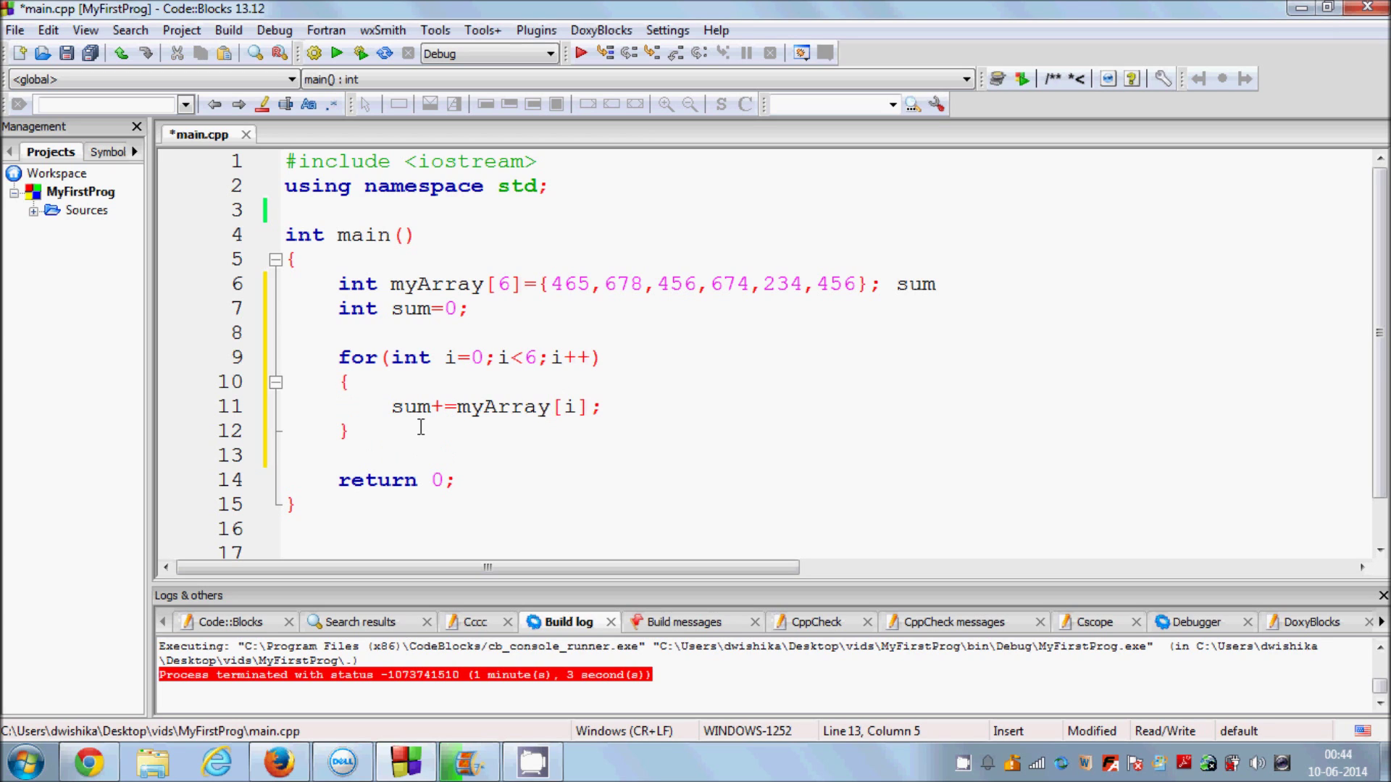
Step: Insert cout<<"sum= "<<sum<<endl; above return 0, fixing the mistyped label
key("Return")
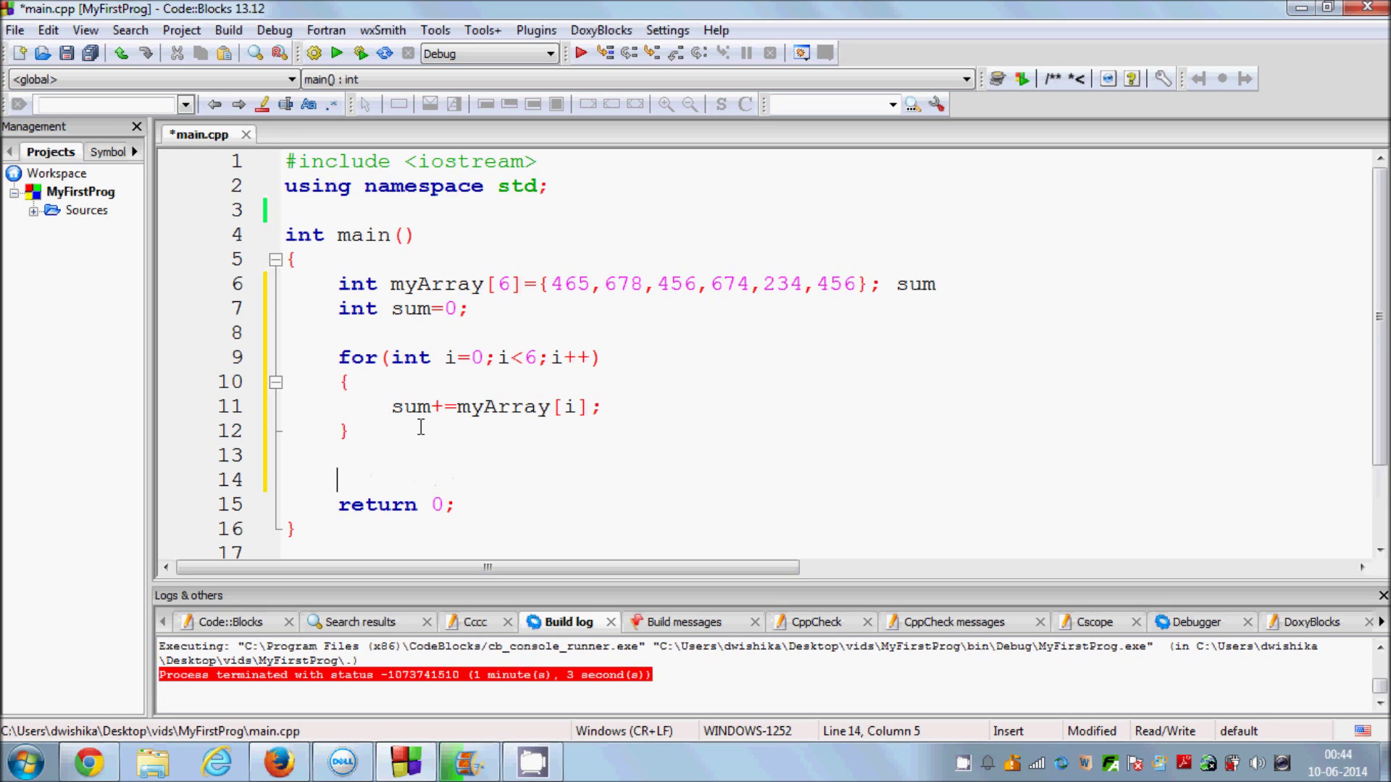
type("cou")
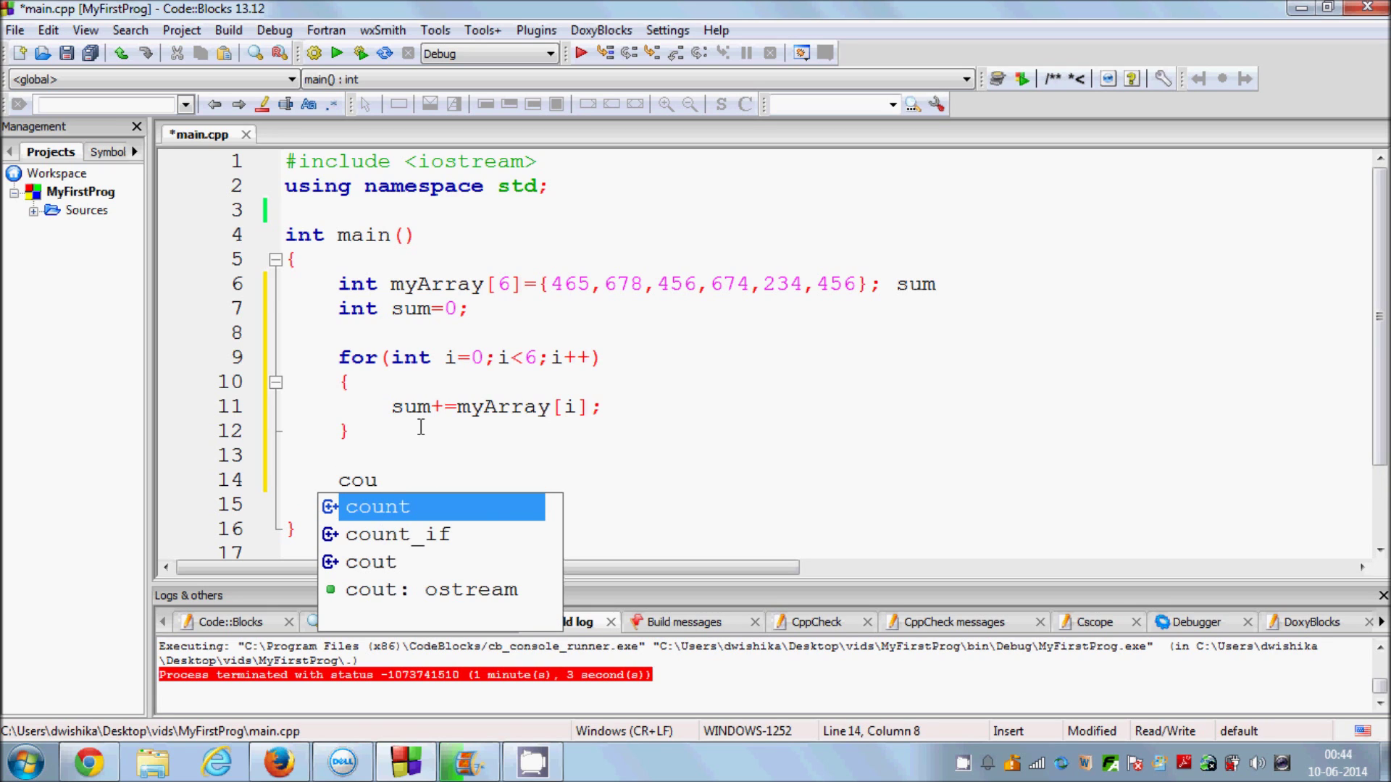
type("t<<")
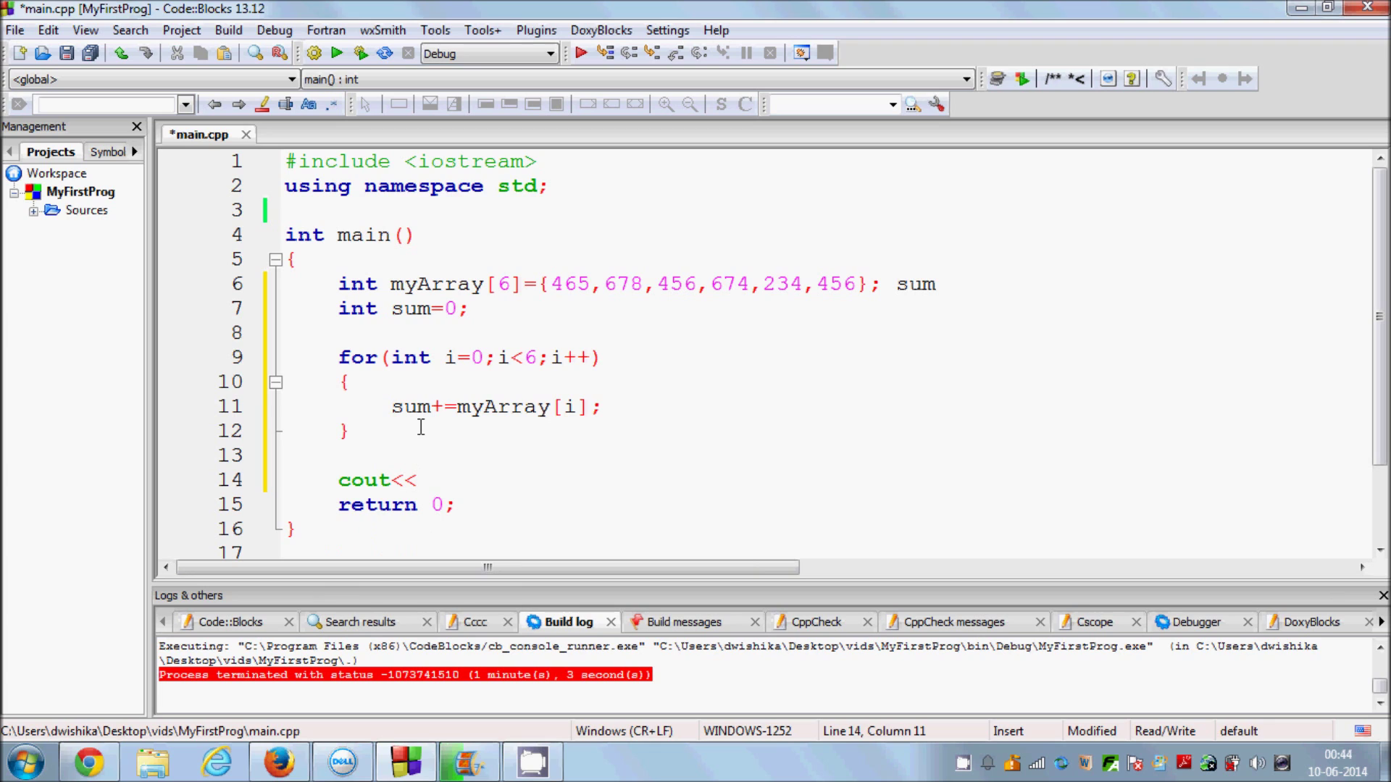
type("\"sum")
type("\"")
type("<<")
type("sum")
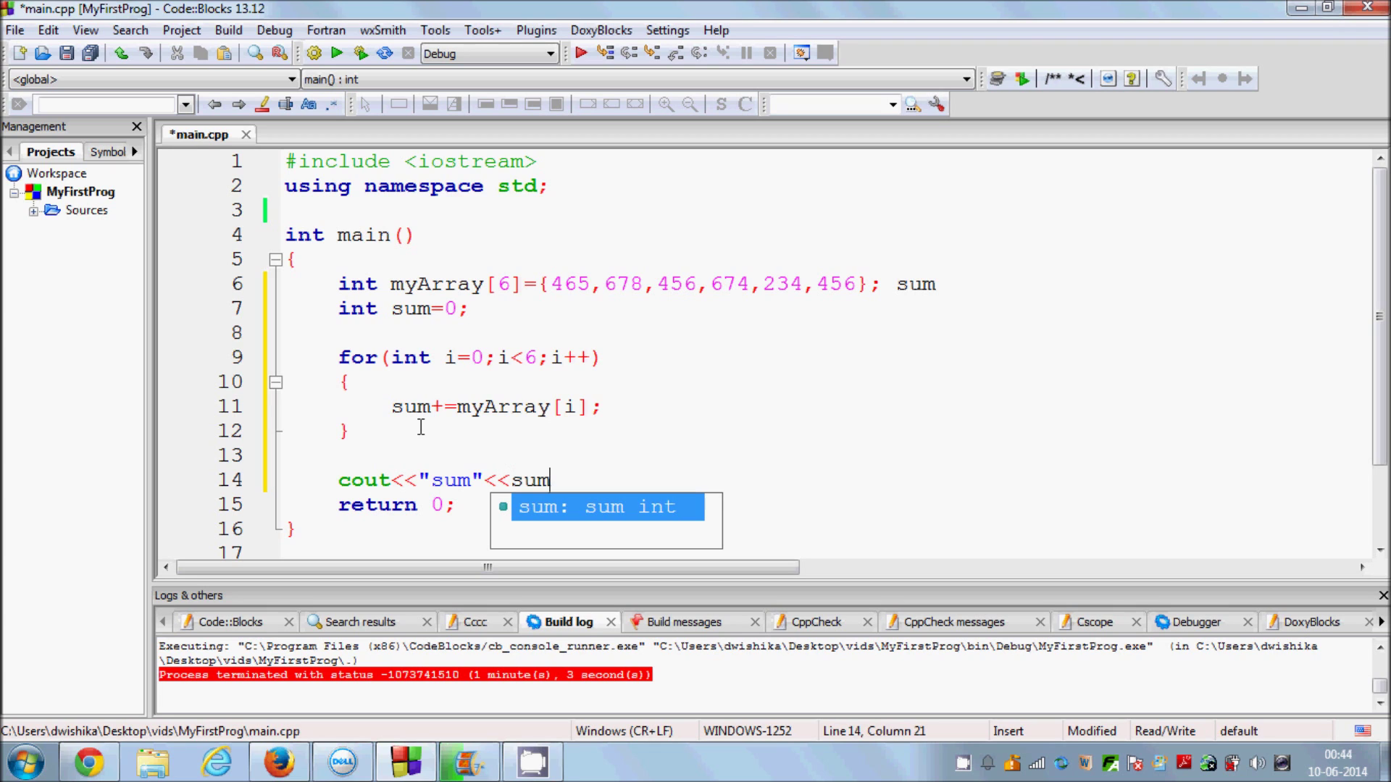
type("<<")
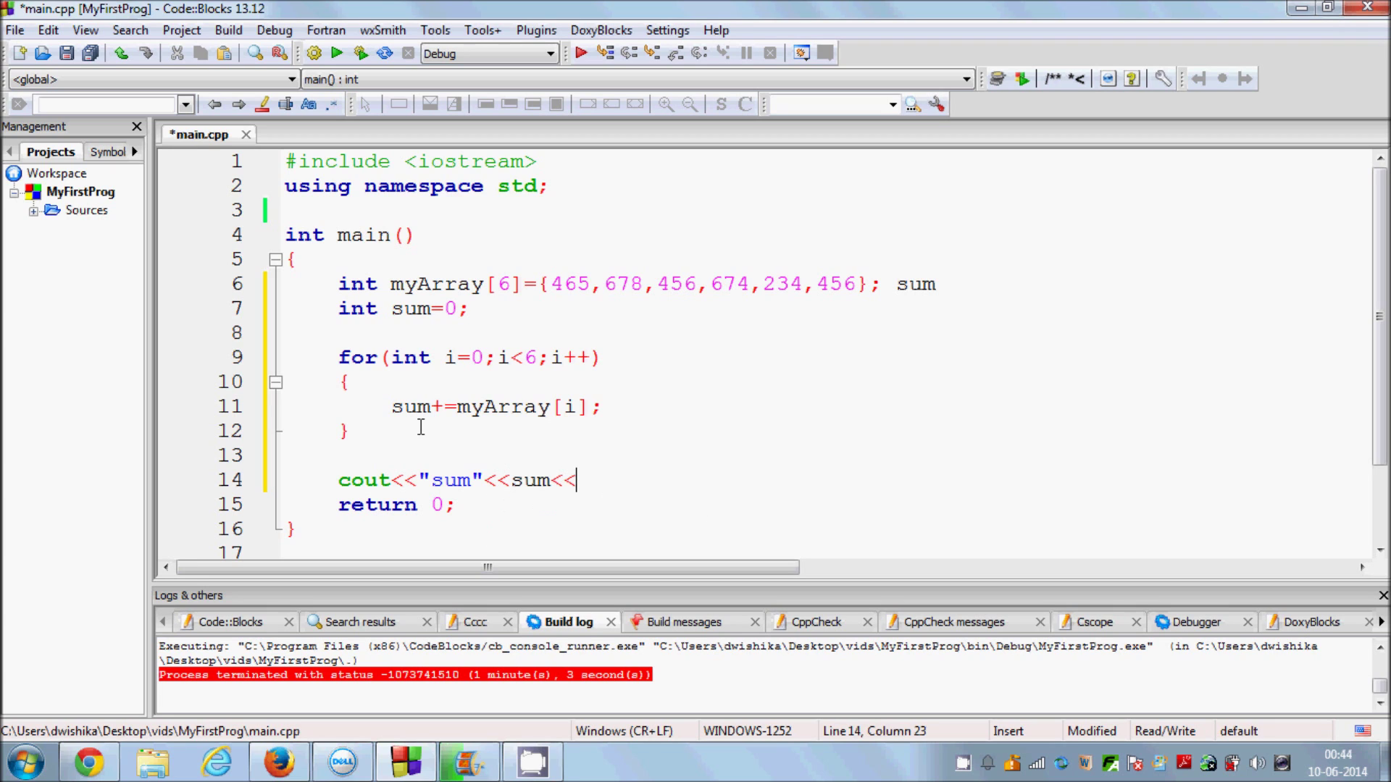
type("endl;")
left_click(469, 481)
type("+")
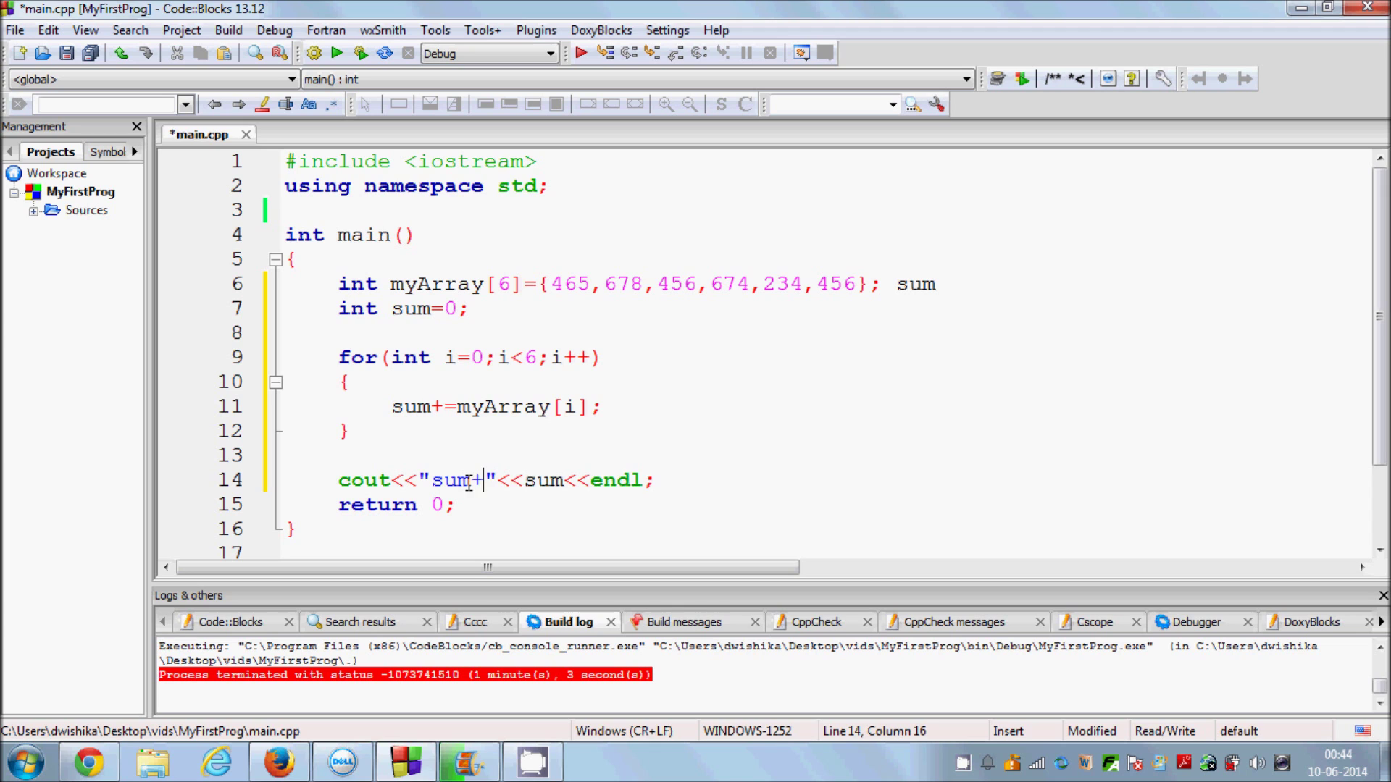
key("BackSpace")
key("BackSpace")
type("=")
left_click(504, 460)
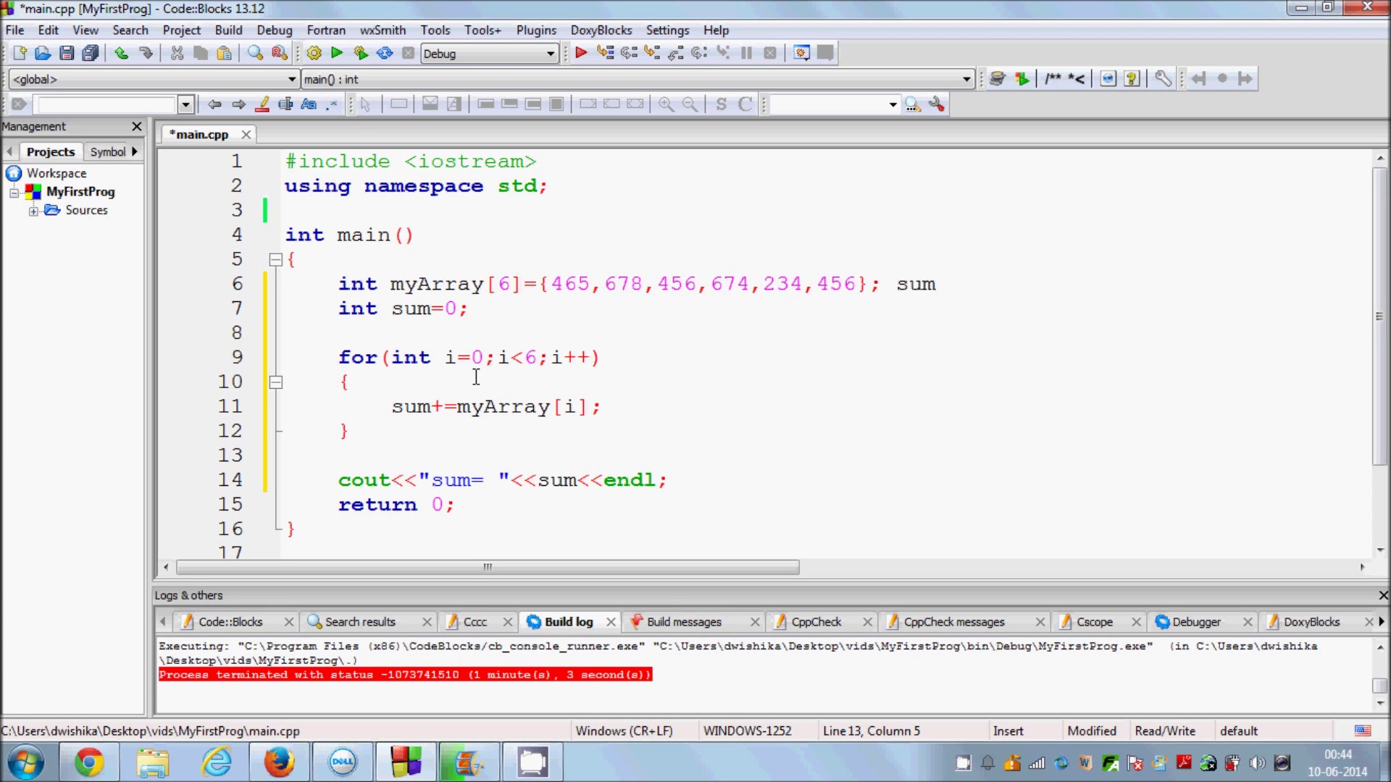
Step: Build, delete the undeclared 'sum' after the array initializer on line 6, and rebuild
left_click(314, 54)
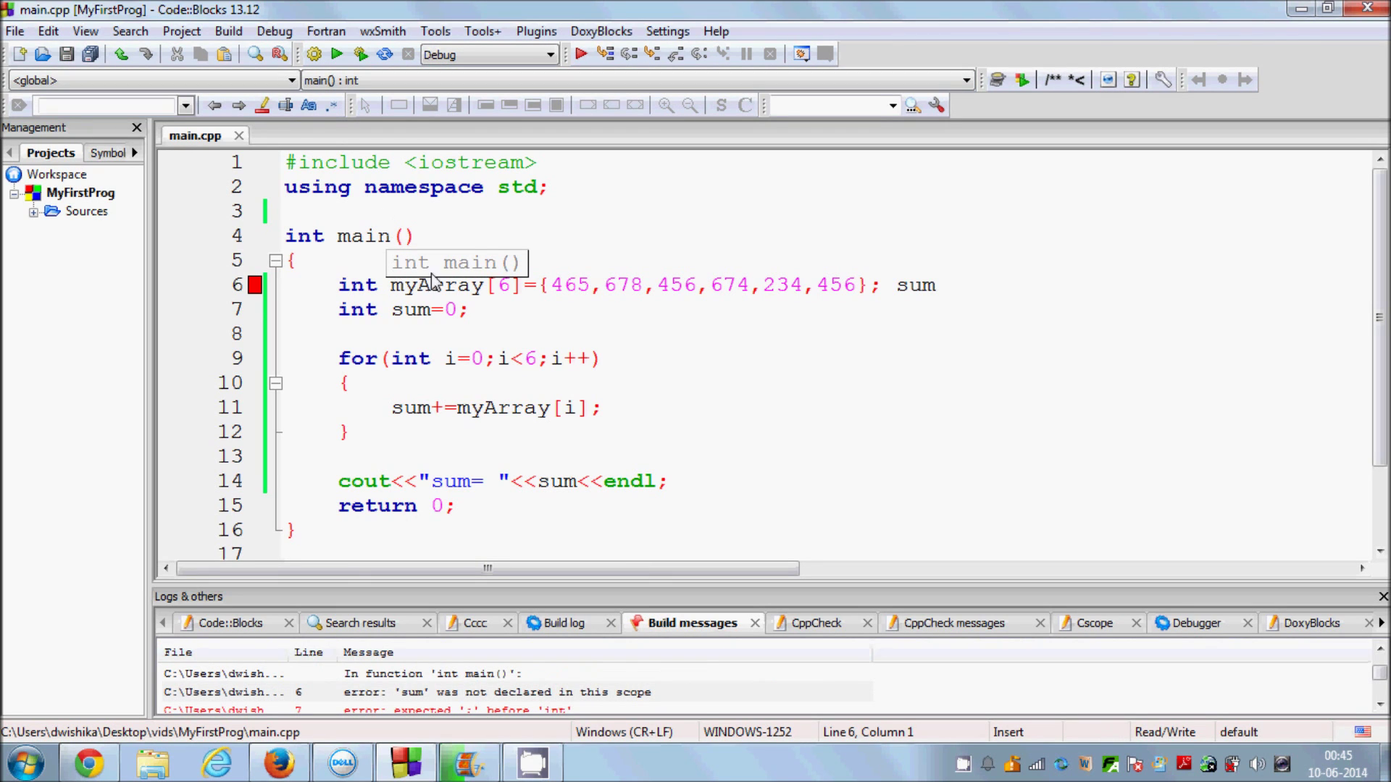
double_click(907, 285)
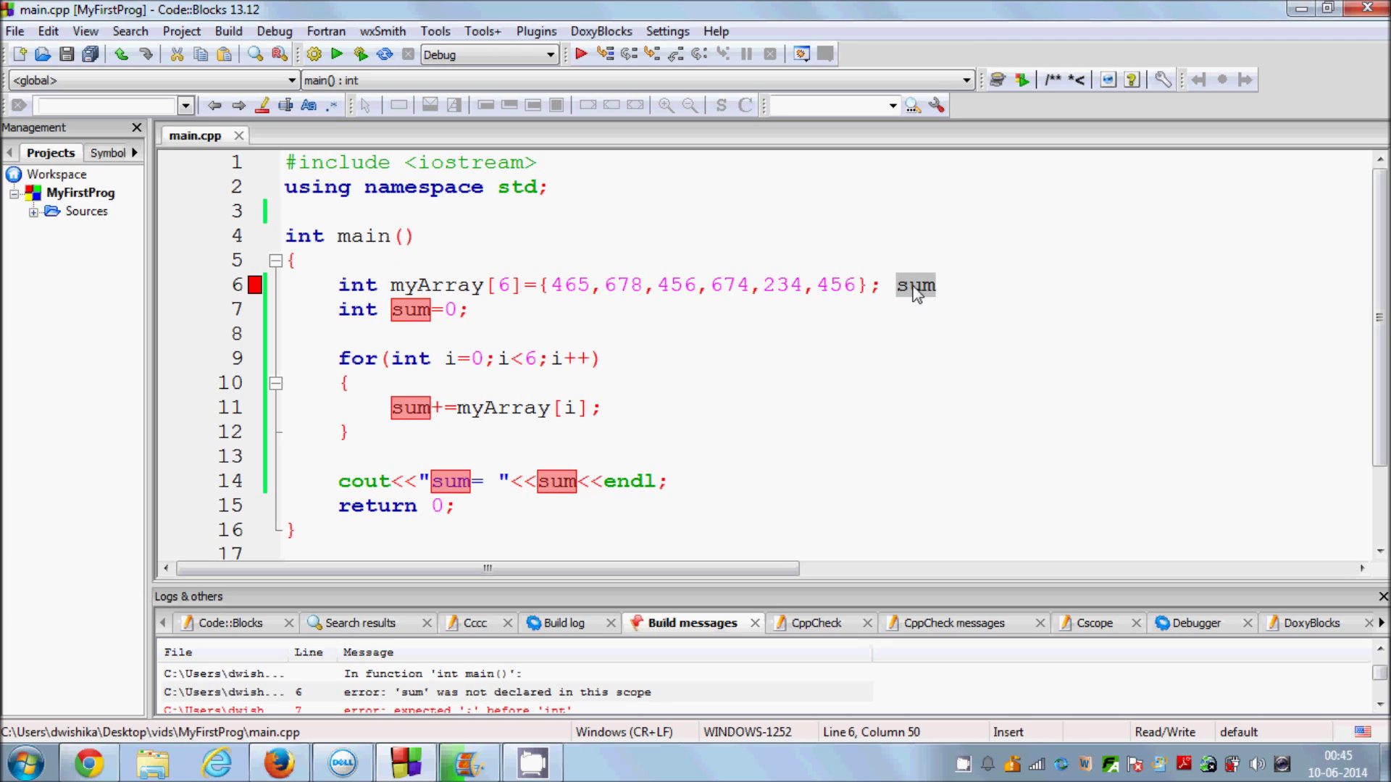
left_click(940, 286)
key("BackSpace")
key("BackSpace")
key("BackSpace")
key("BackSpace")
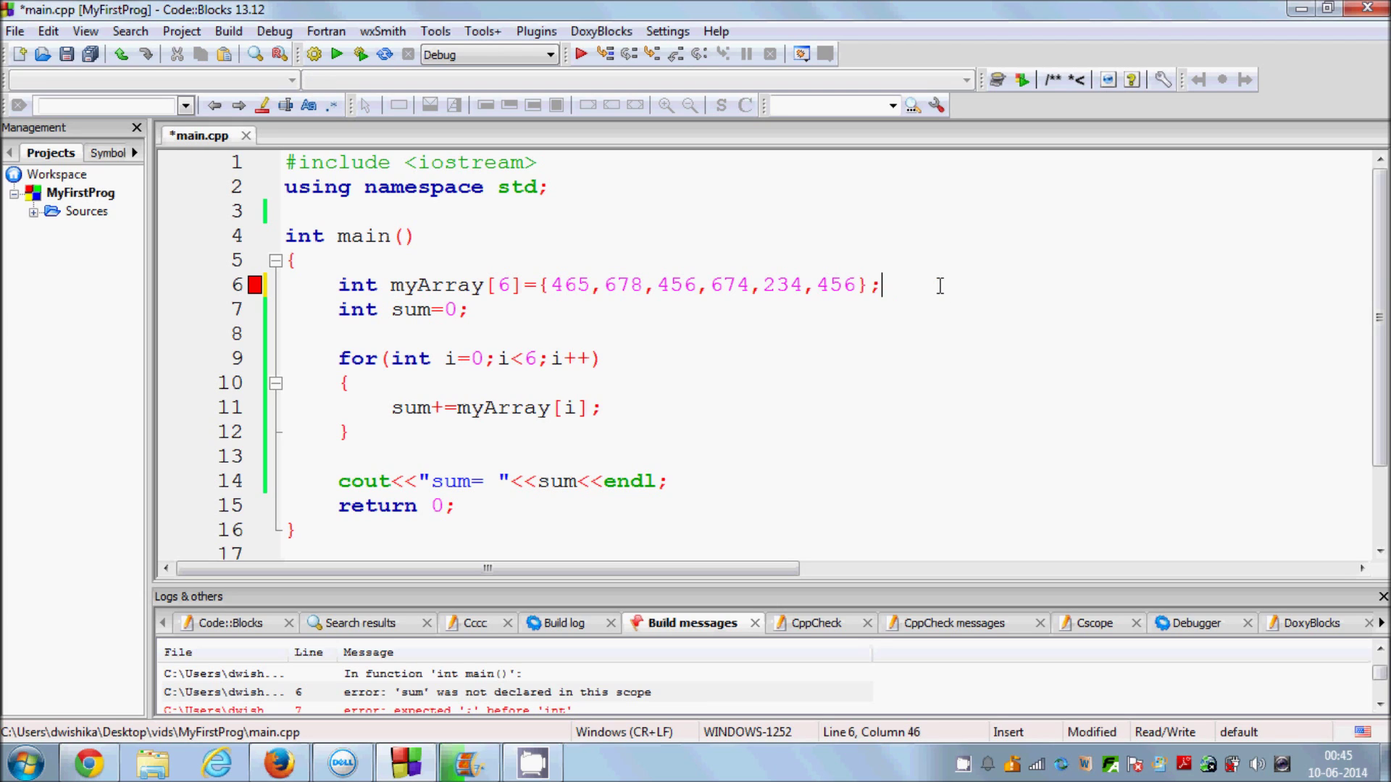
left_click(857, 354)
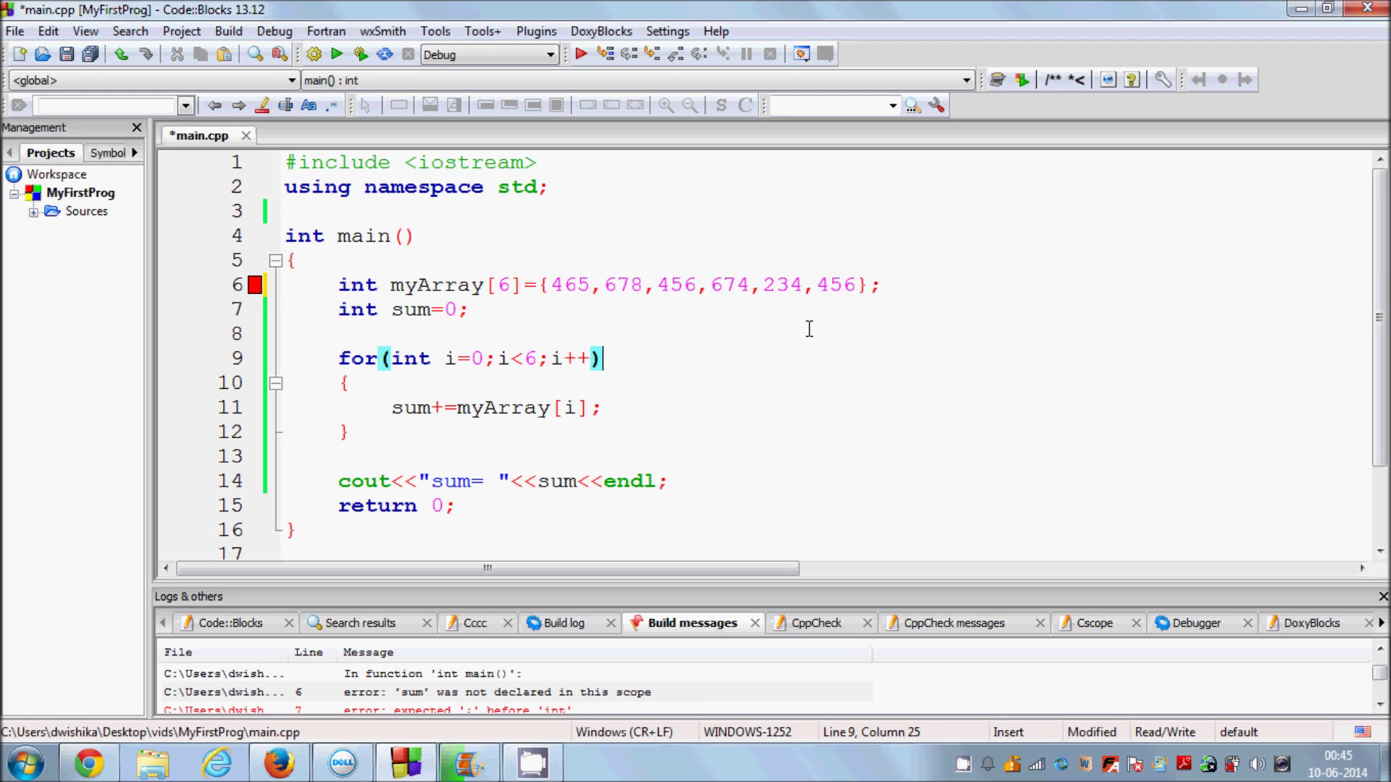
left_click(313, 56)
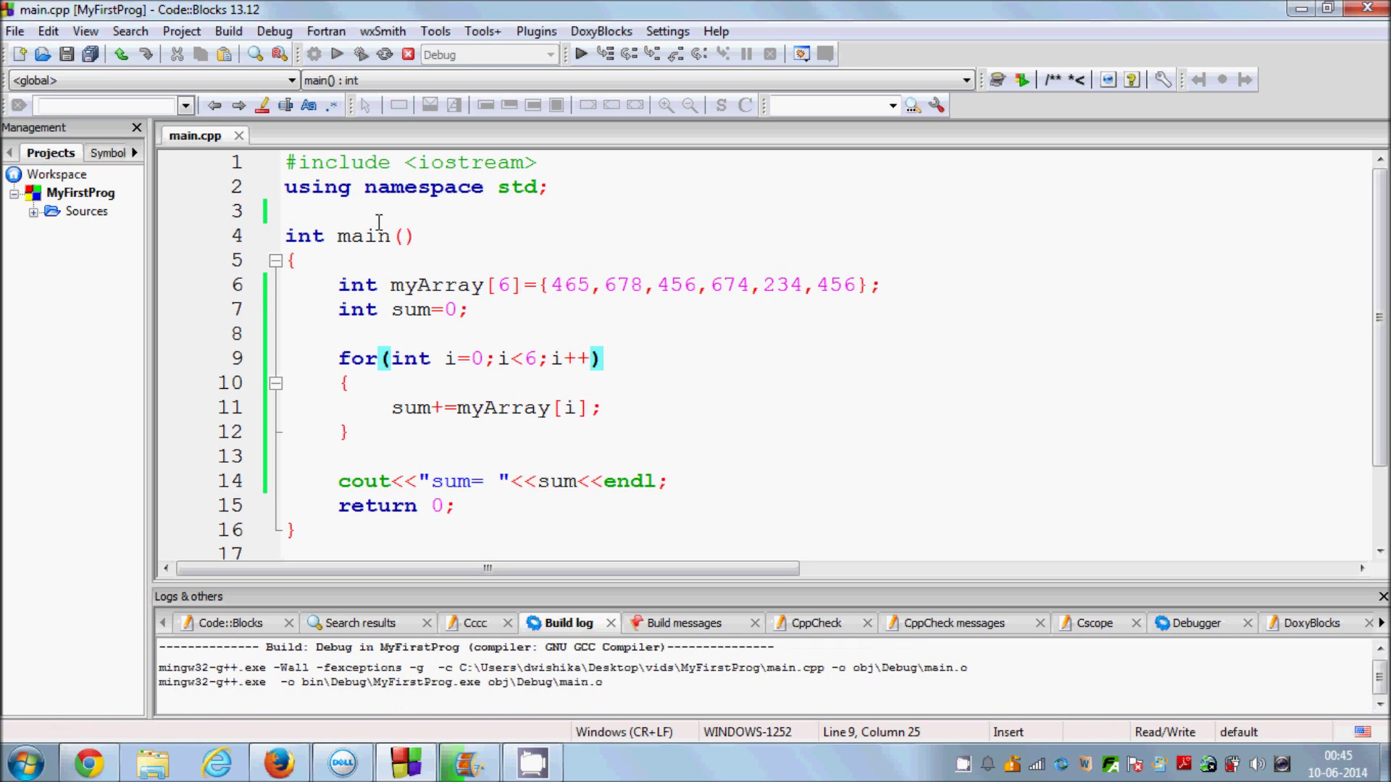
Step: Run the program and move the console off the code, closing it after it shows sum= 2963
left_click(337, 55)
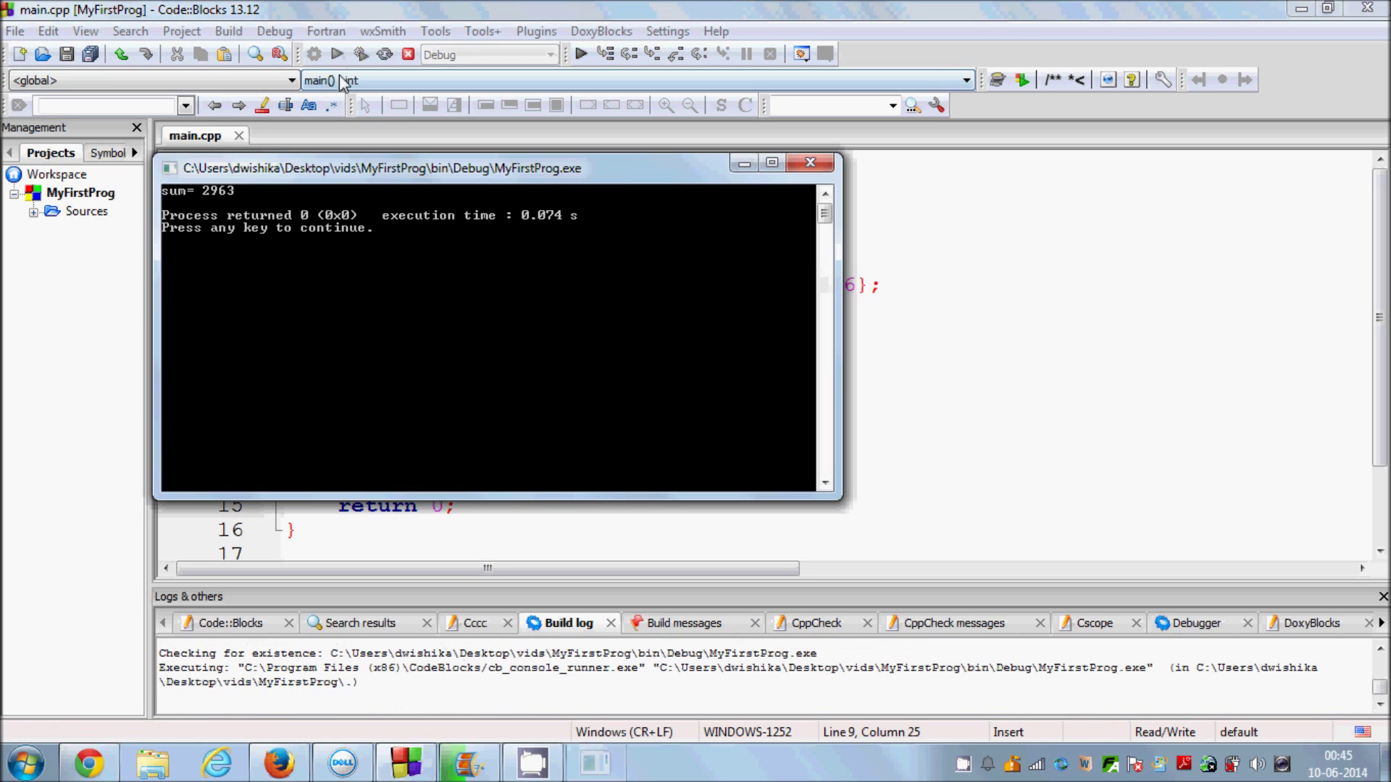
left_click_drag(352, 165, 800, 245)
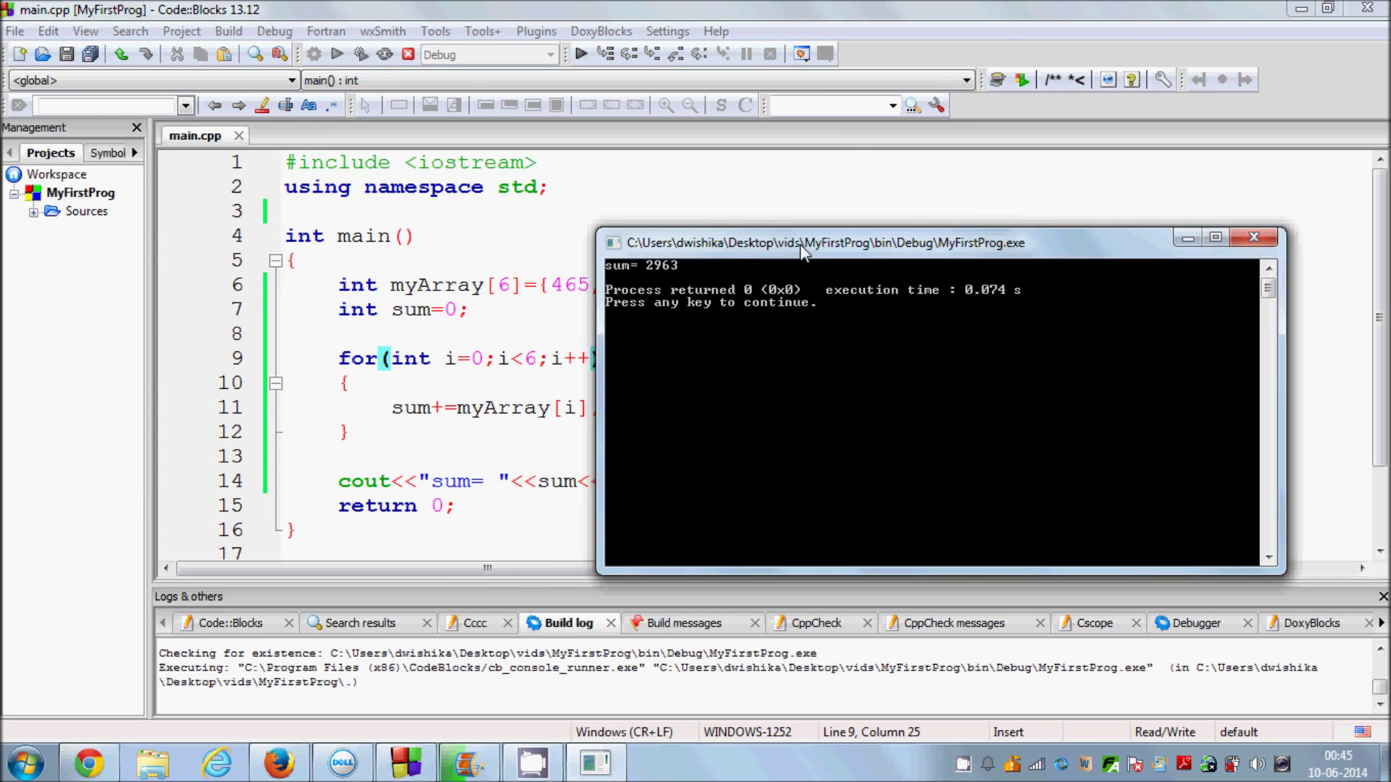
left_click_drag(716, 250, 697, 372)
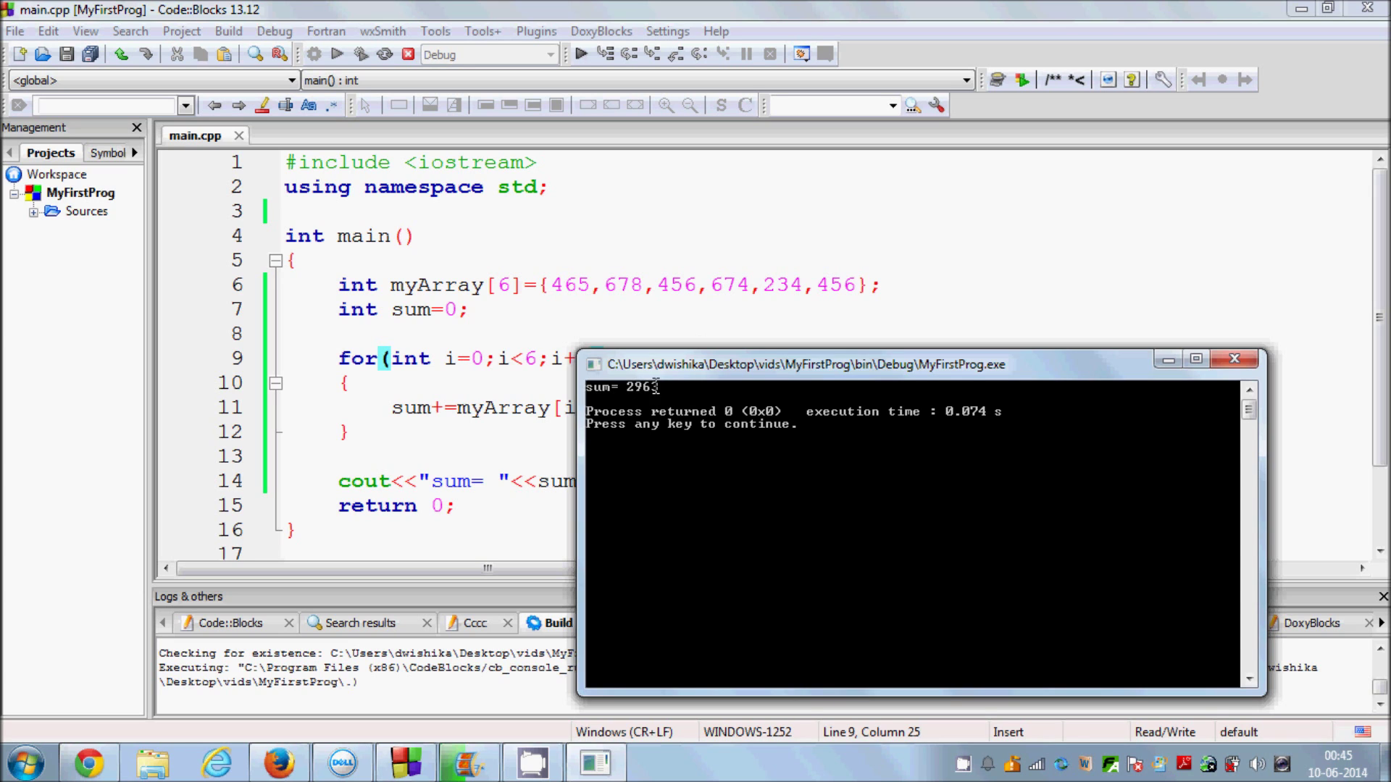
left_click(1233, 359)
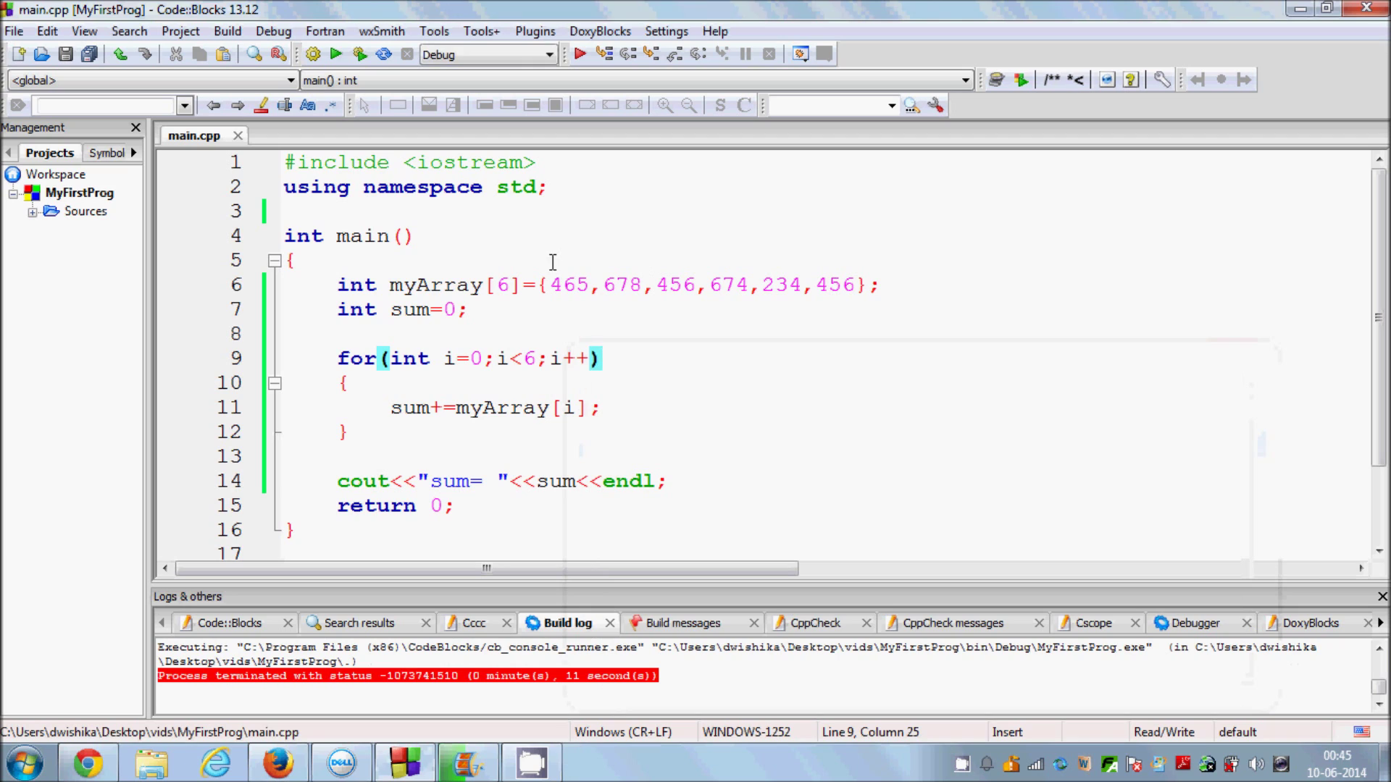
Step: Change all six myArray values to 2 and rebuild with 0 errors and 0 warnings
double_click(563, 287)
type("2")
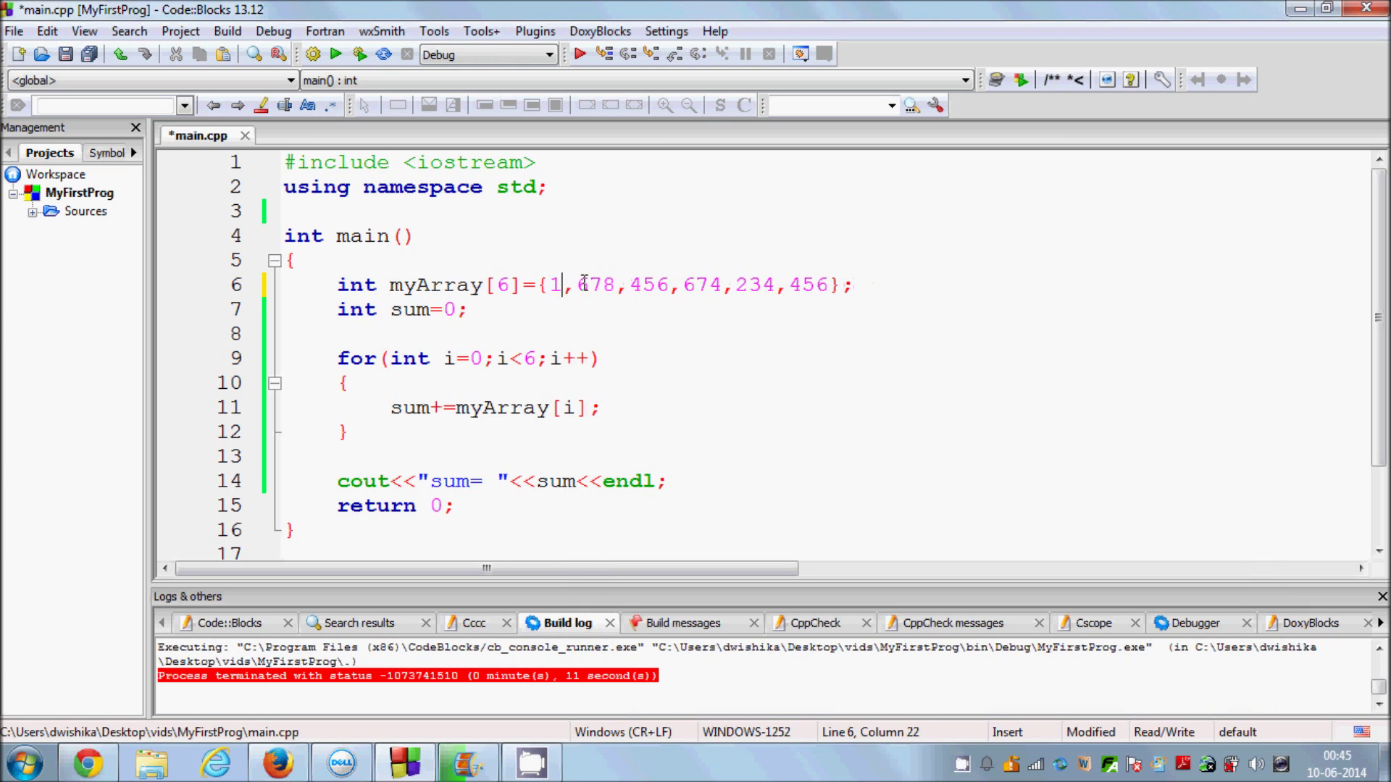
double_click(588, 286)
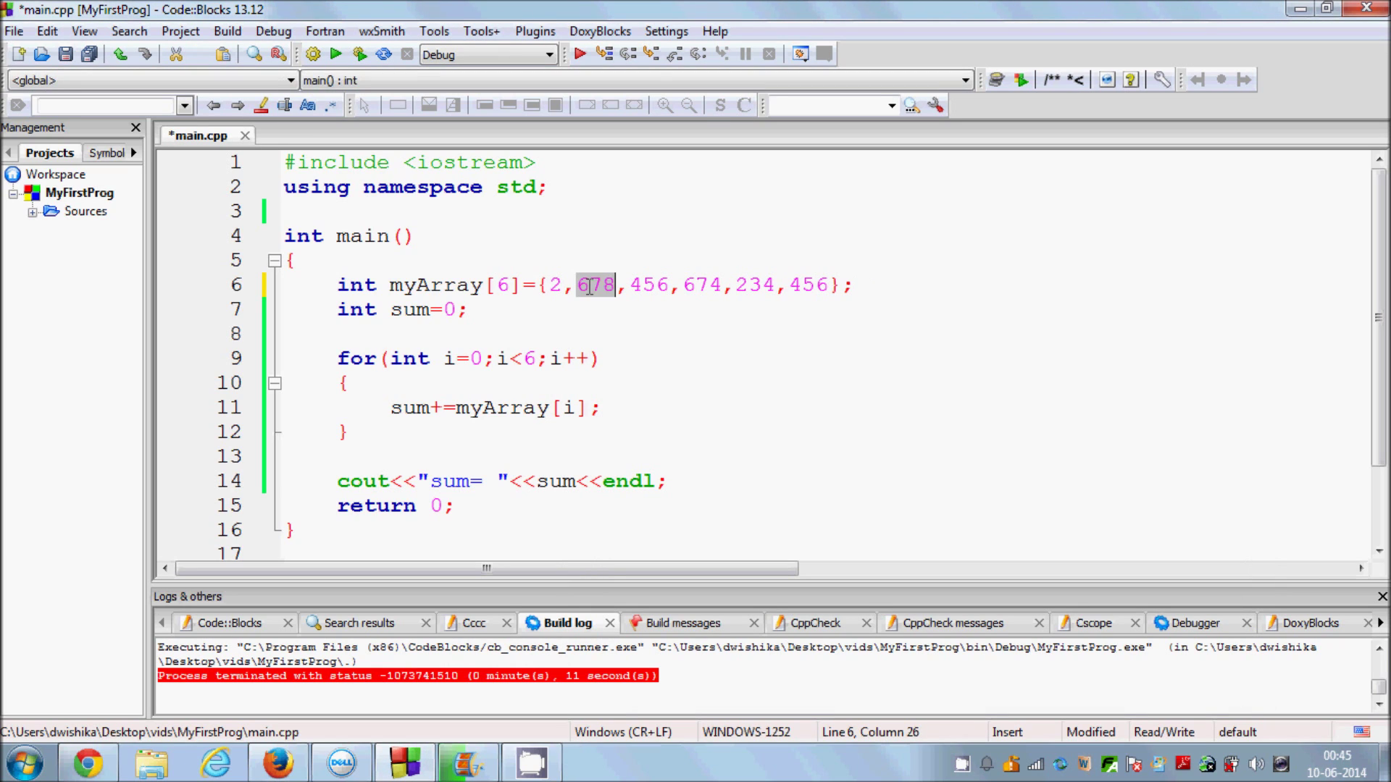
type("2")
double_click(633, 285)
type("2")
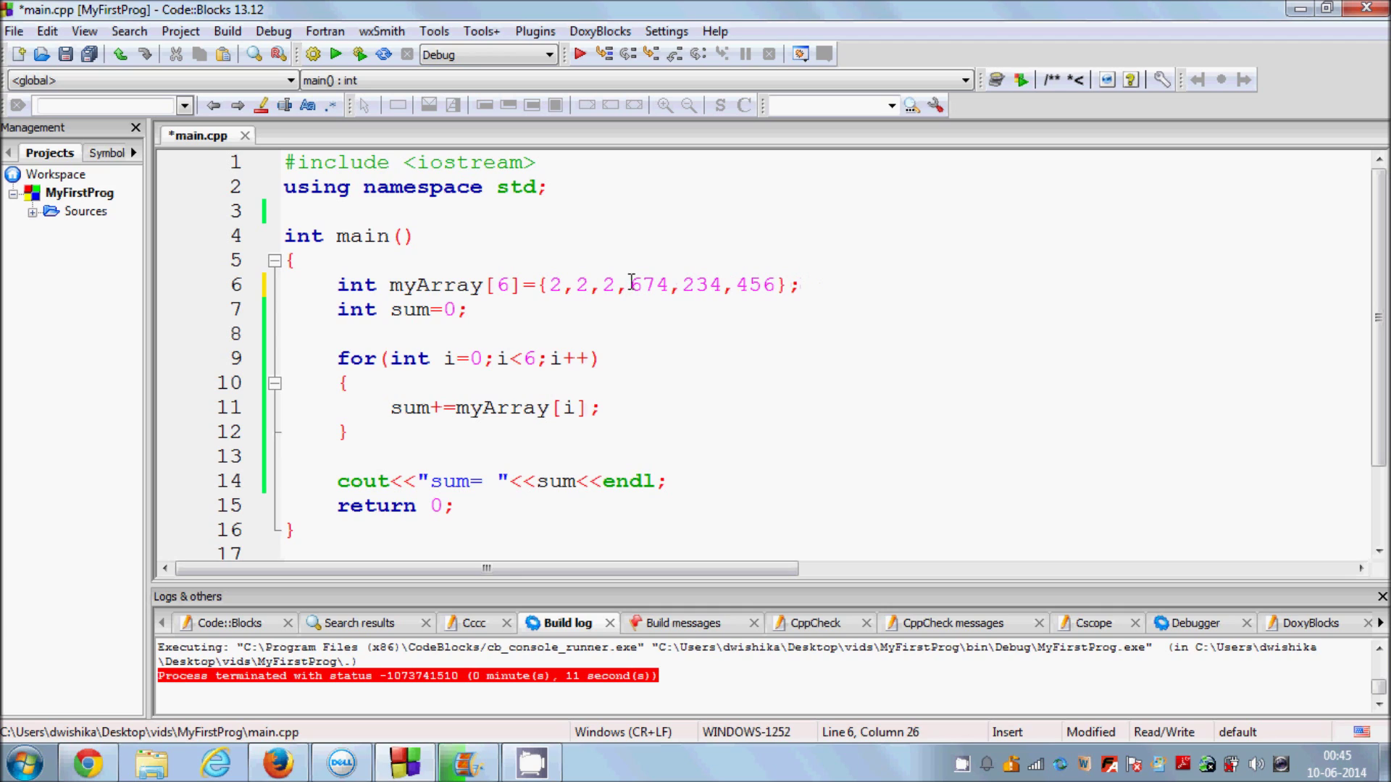
double_click(633, 284)
type("2")
double_click(680, 285)
type("2,")
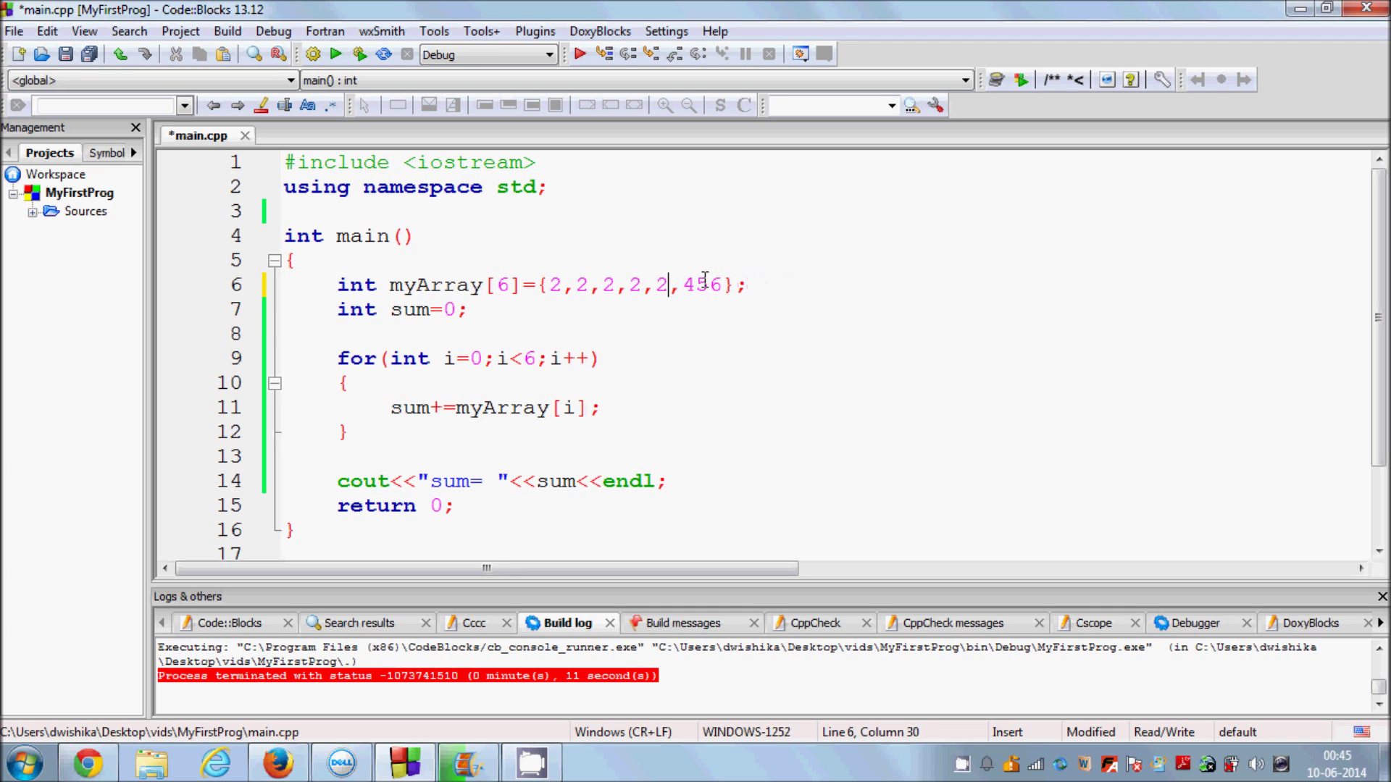
type("2")
left_click(742, 286)
left_click_drag(691, 285, 554, 285)
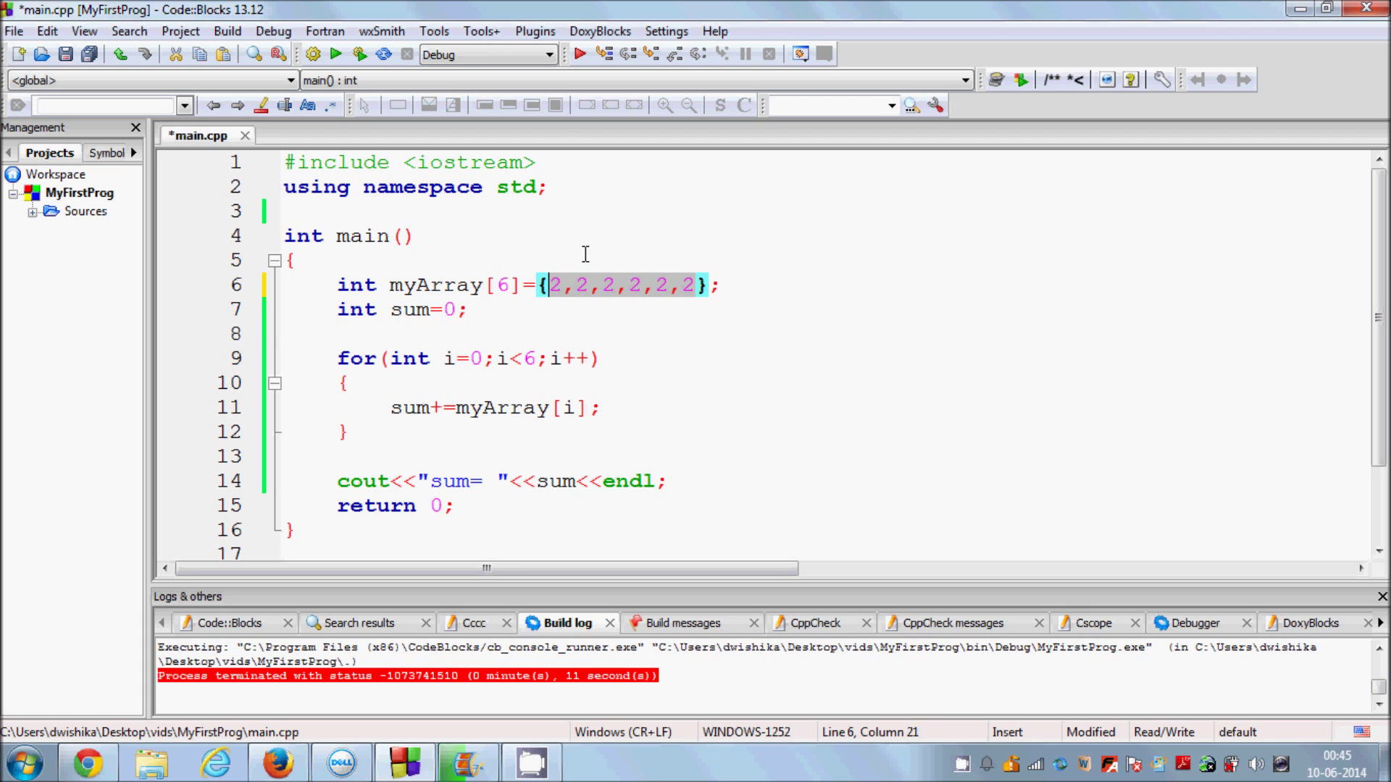
left_click(585, 258)
left_click(312, 55)
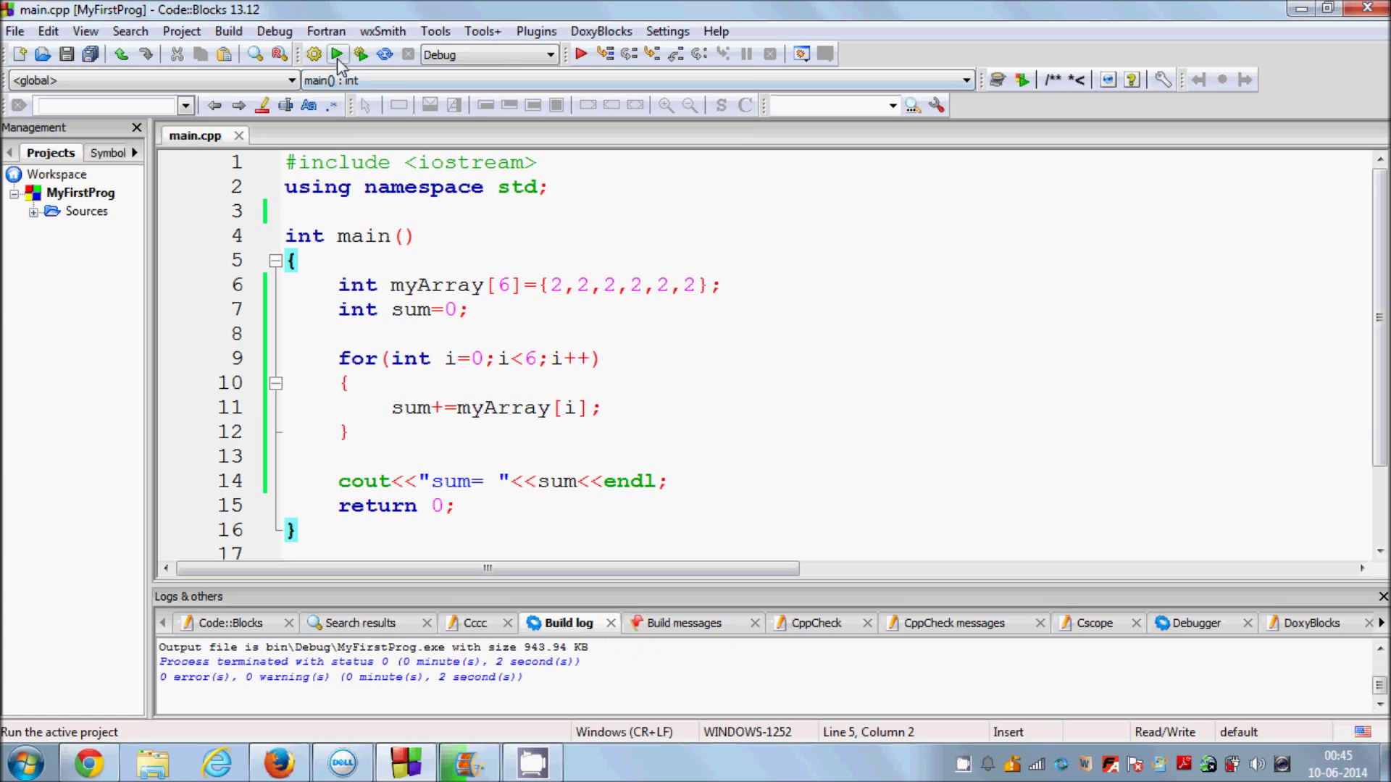
Step: Run the all-2s build, confirm it prints sum= 12, and close the console
left_click(336, 55)
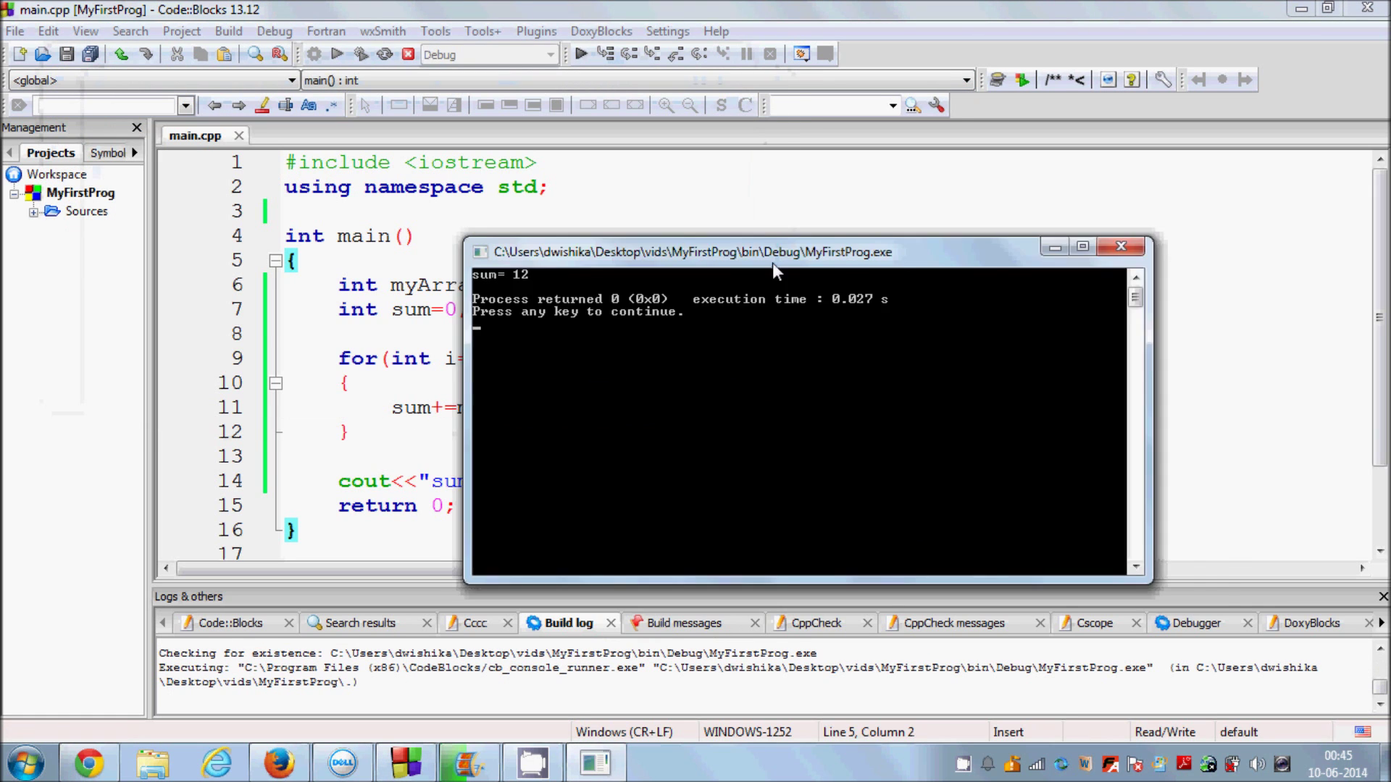
left_click_drag(773, 265, 838, 279)
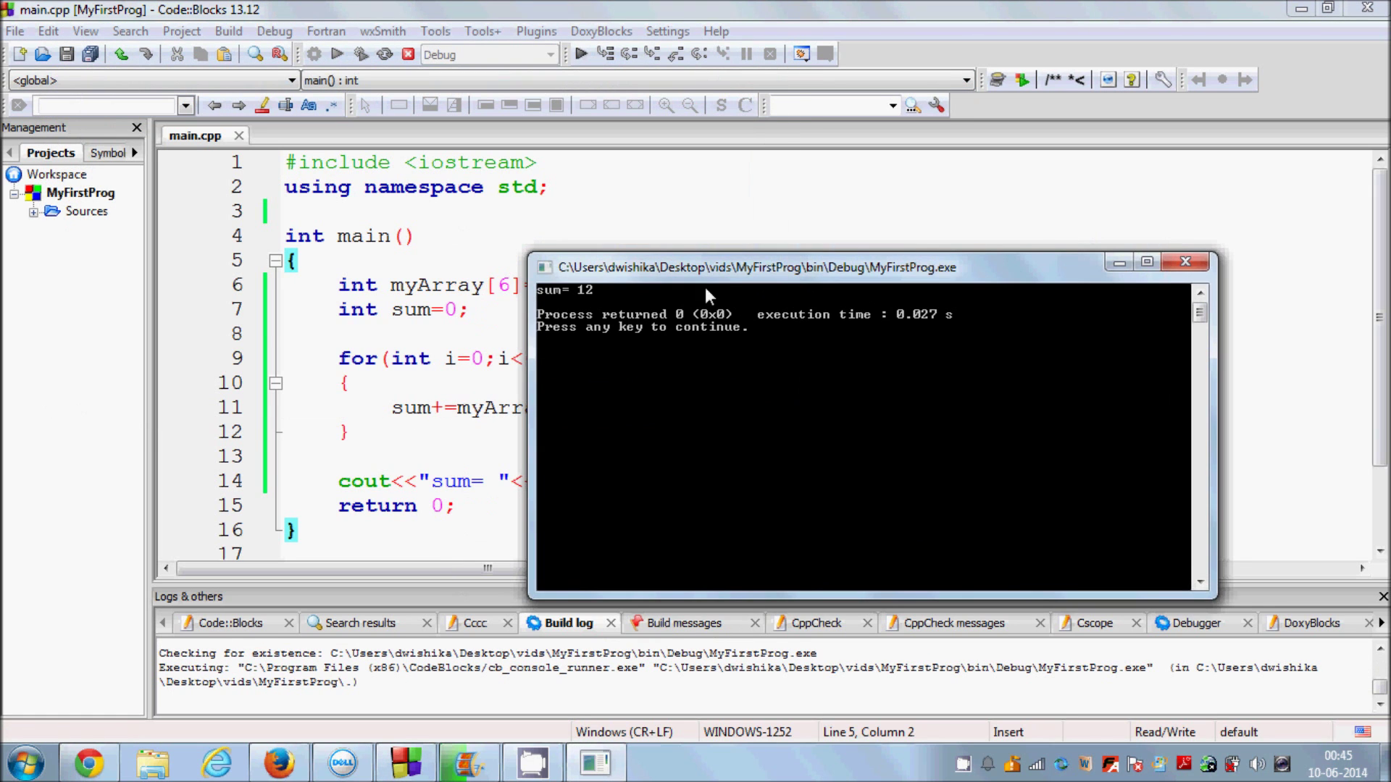
left_click(1185, 262)
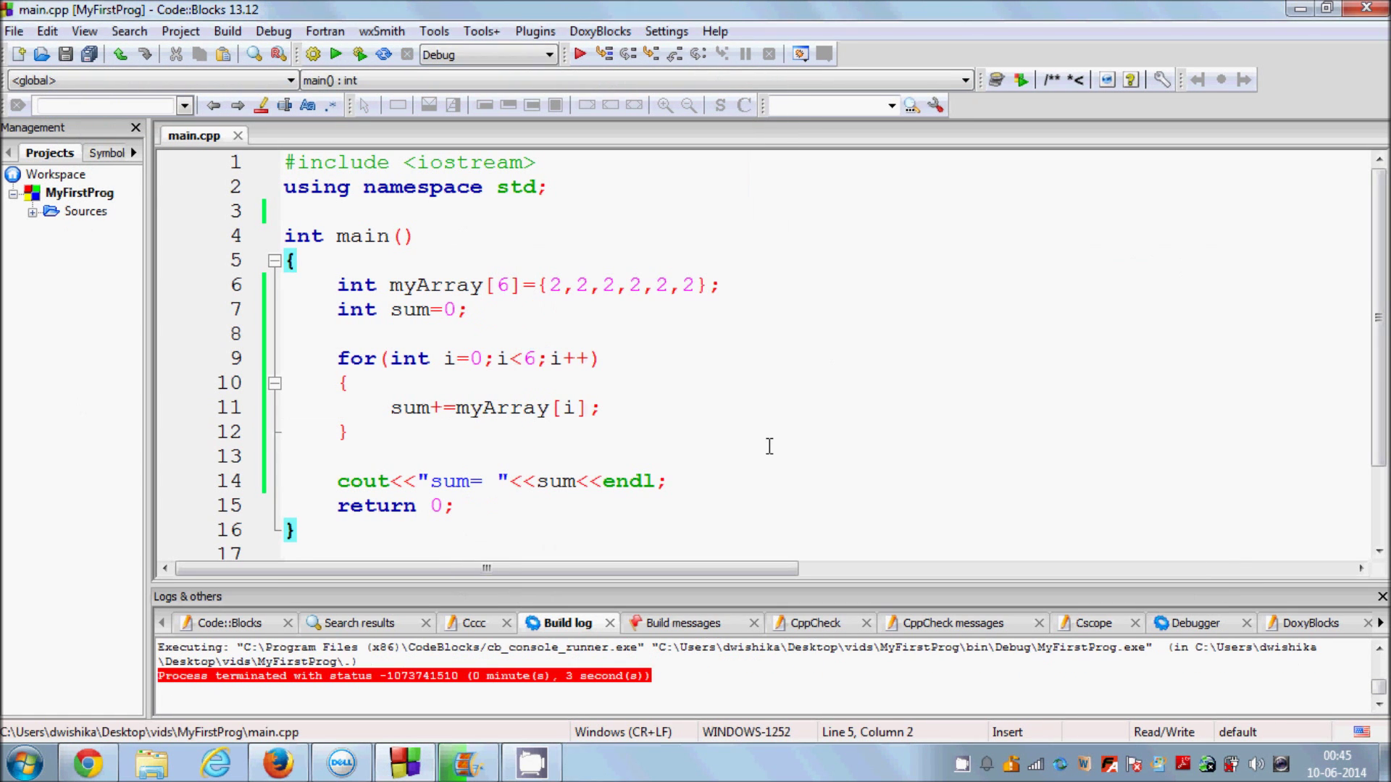